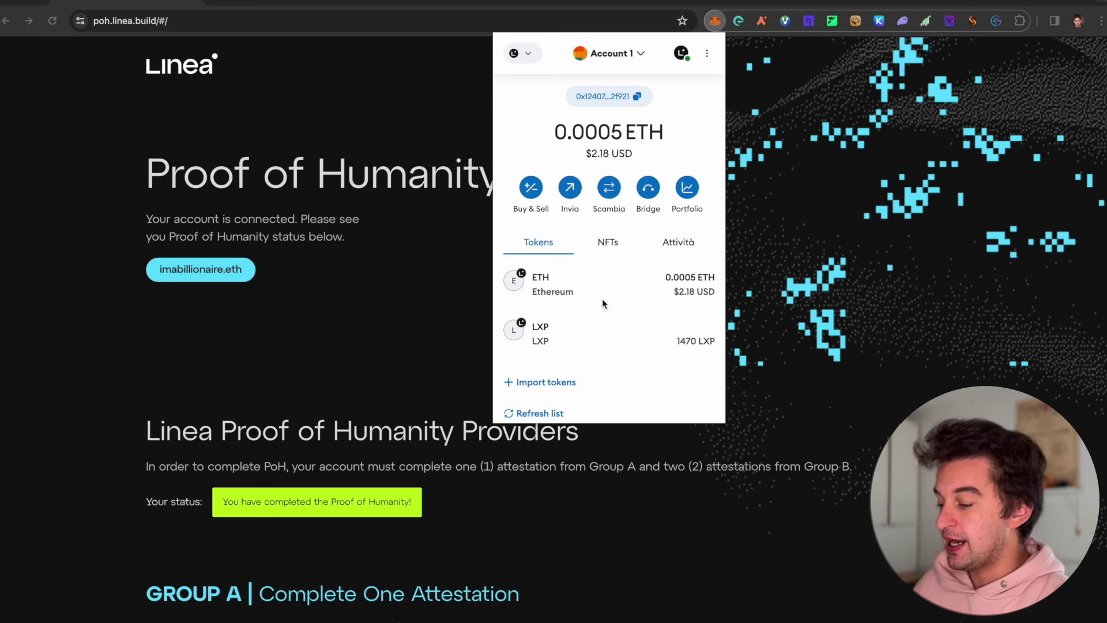
# Close the MetaMask wallet overview showing 1470 LXP to reveal the Proof of Humanity page.
pyautogui.click(735, 277)
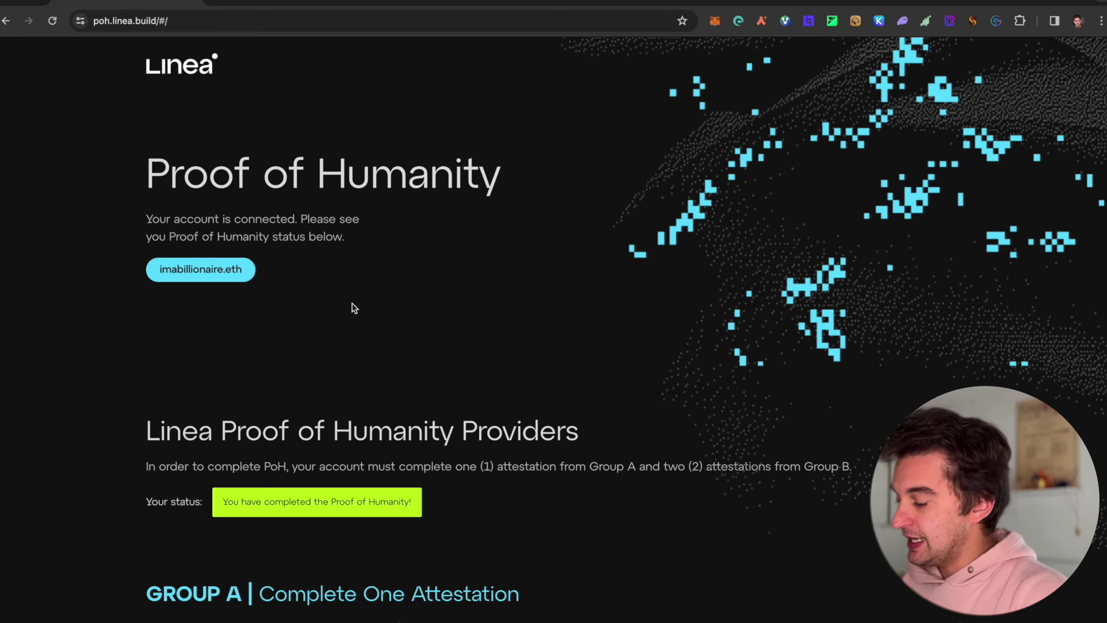
# Browse the attestation provider cards and glance at the Layer3 Linea Park quest map.
pyautogui.scroll(-2, 353, 308)
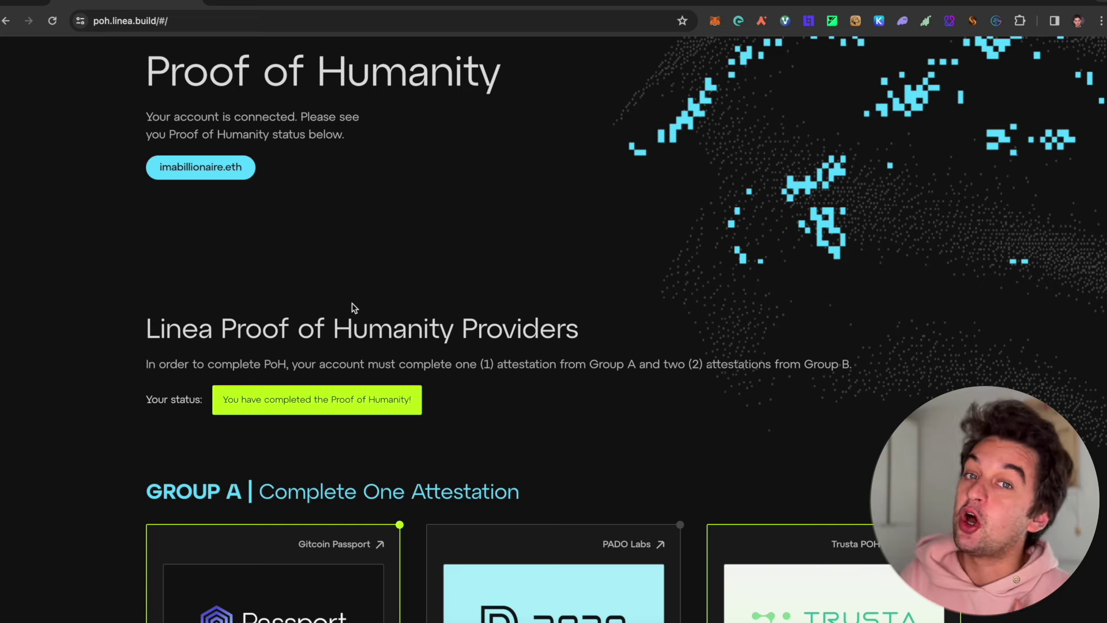
pyautogui.scroll(-2, 353, 305)
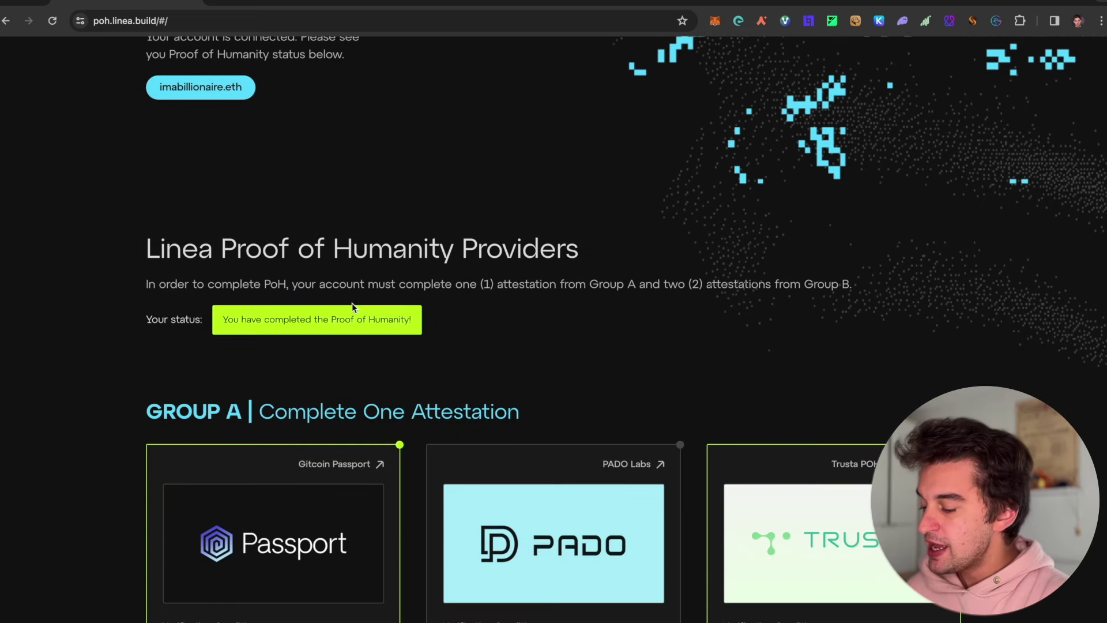
pyautogui.scroll(-5, 353, 306)
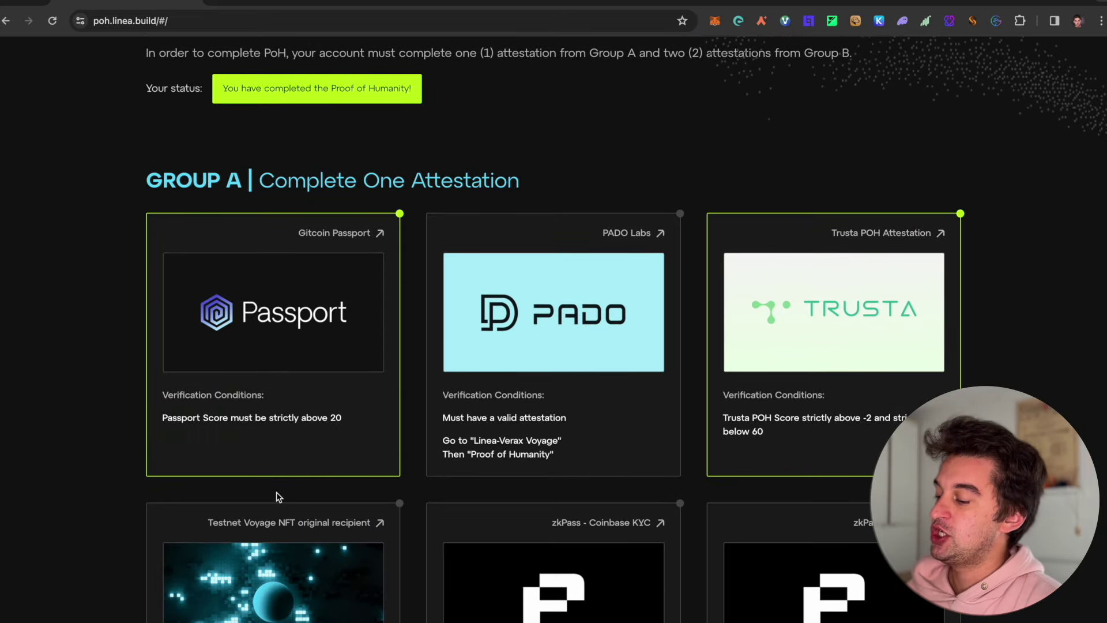
pyautogui.scroll(-9, 447, 398)
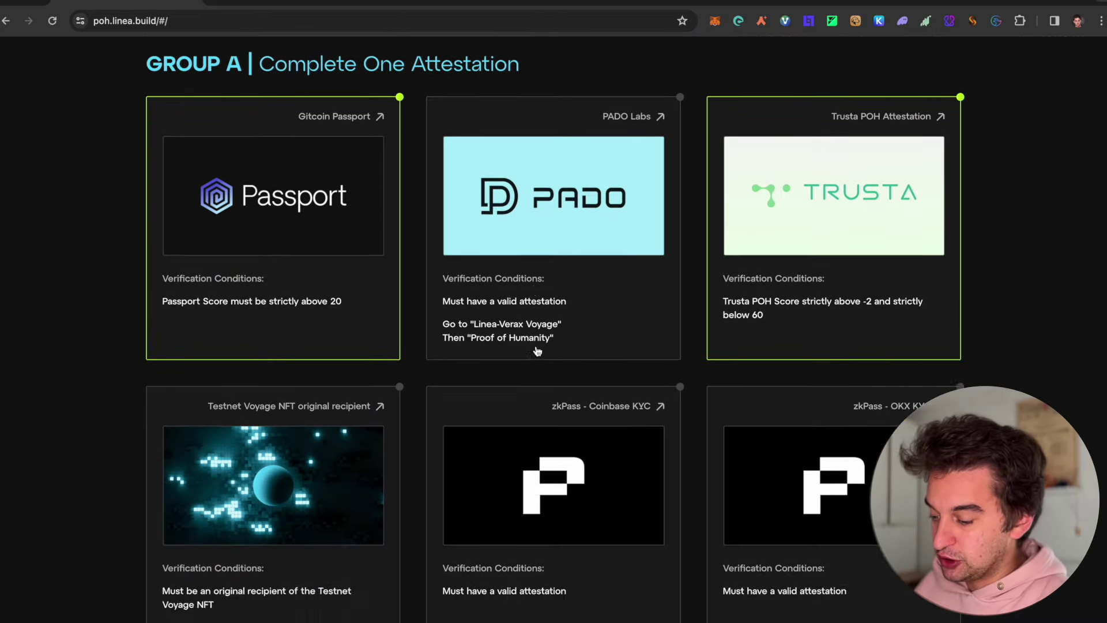
pyautogui.scroll(-7, 538, 350)
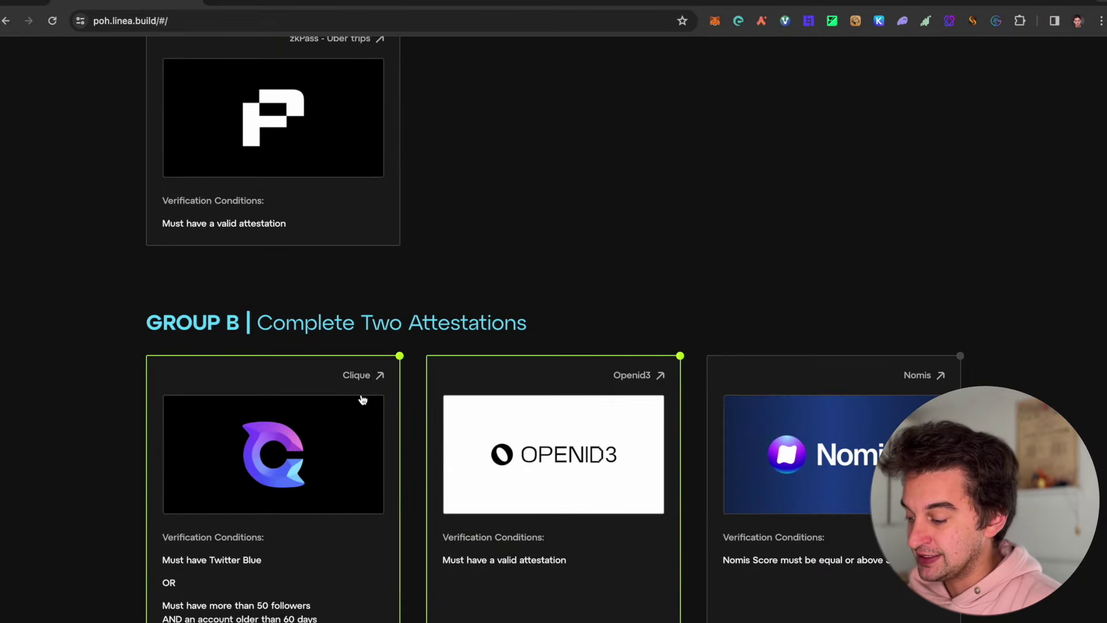
pyautogui.scroll(1, 338, 64)
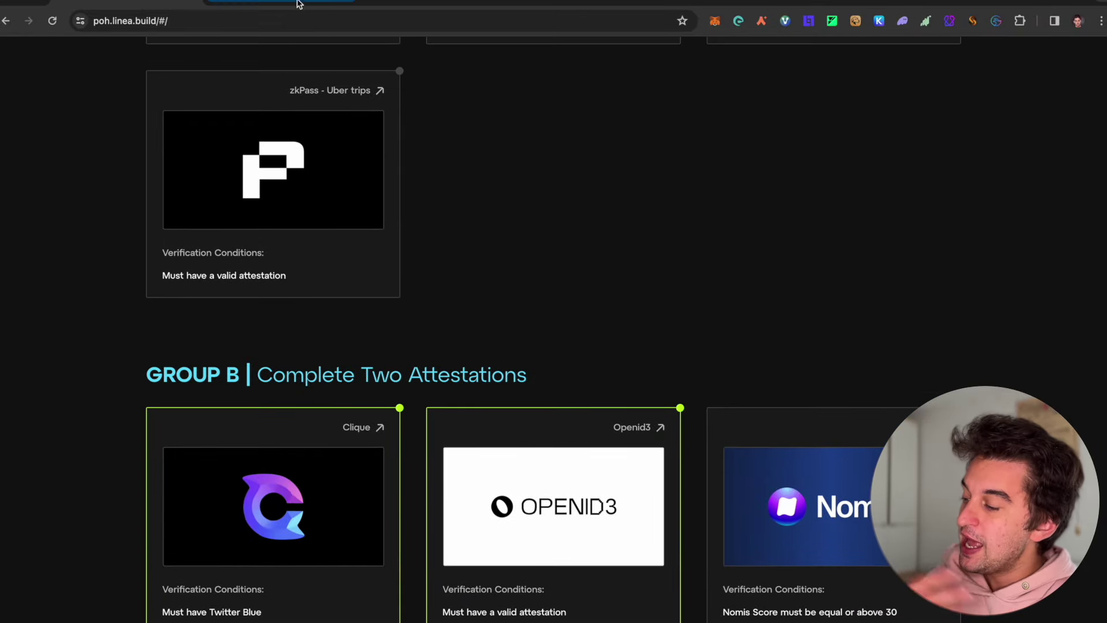
pyautogui.click(297, 6)
pyautogui.scroll(3, 325, 190)
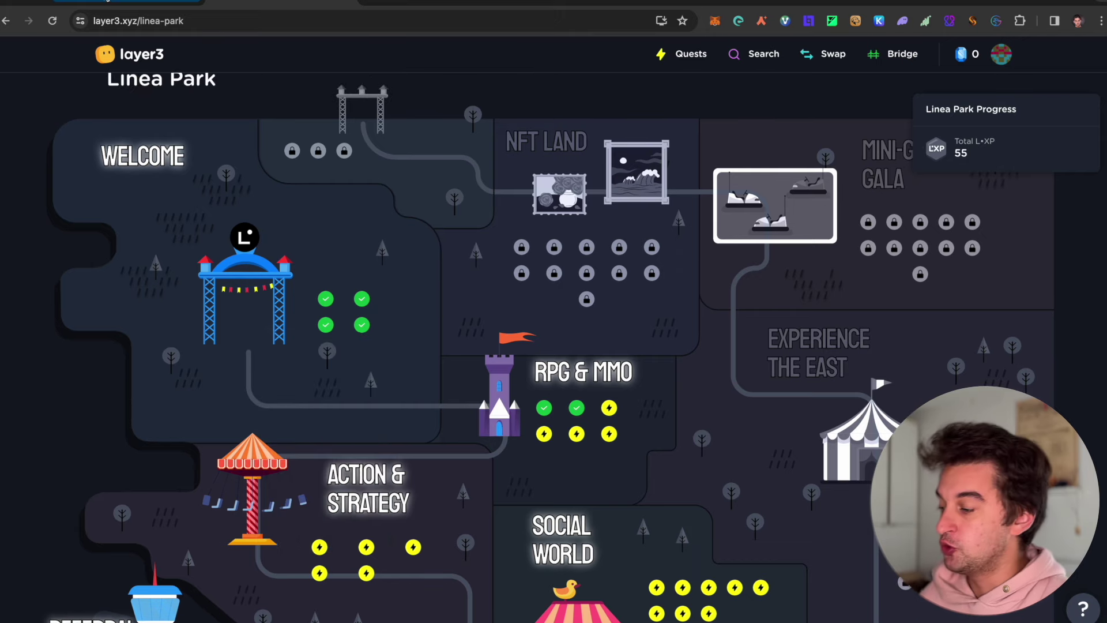
# Back on the providers list, open the Gitcoin Passport provider site from Group A.
pyautogui.click(115, 4)
pyautogui.scroll(15, 239, 231)
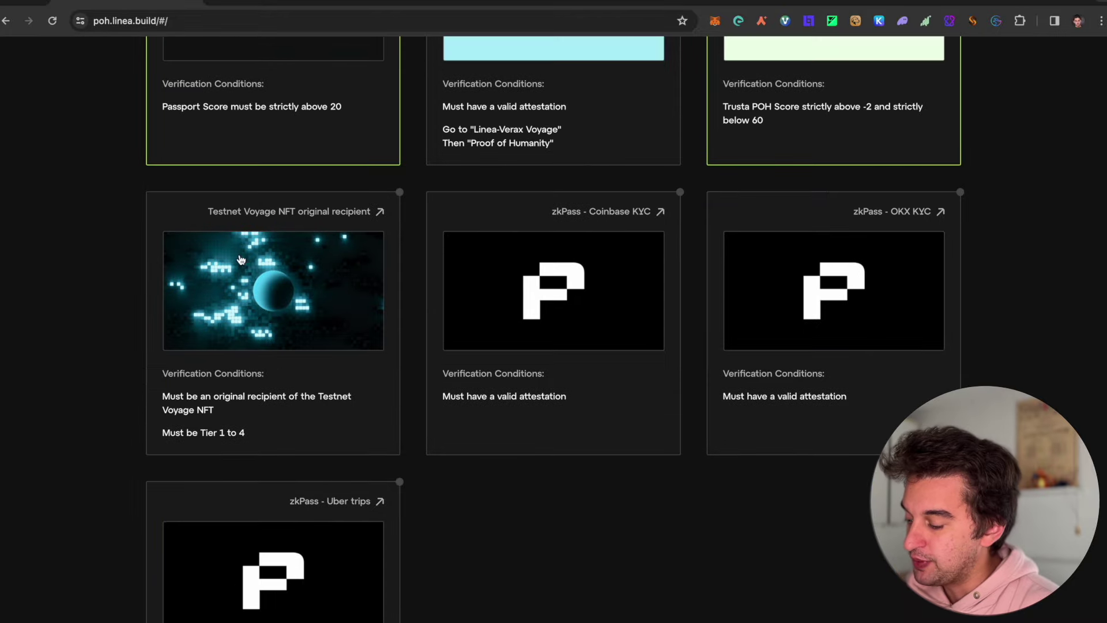
pyautogui.scroll(-3, 233, 396)
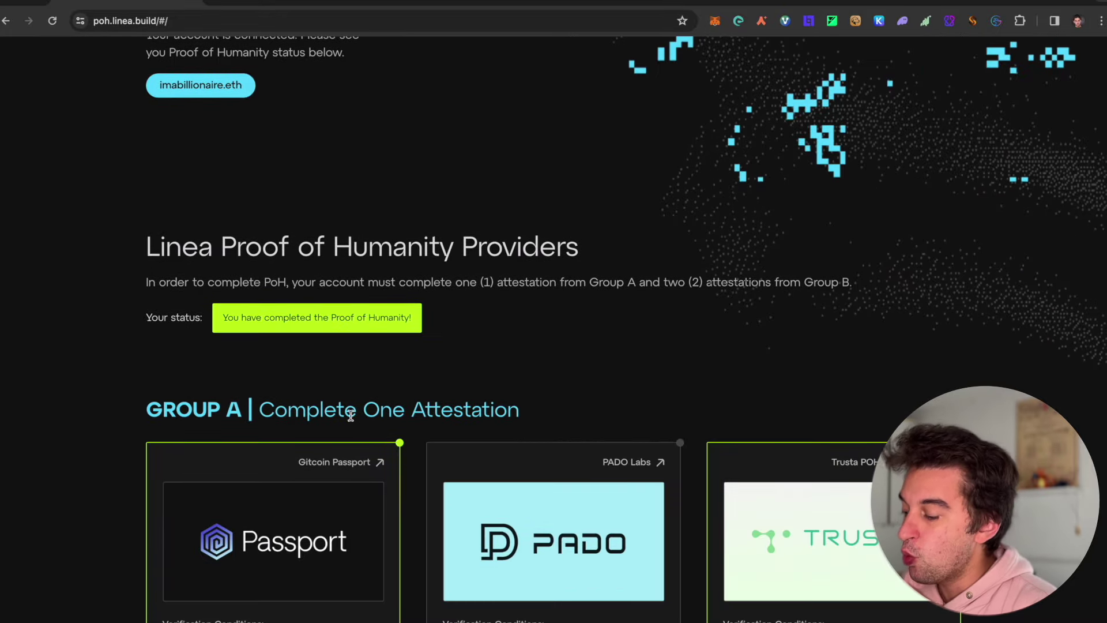
pyautogui.scroll(-6, 319, 416)
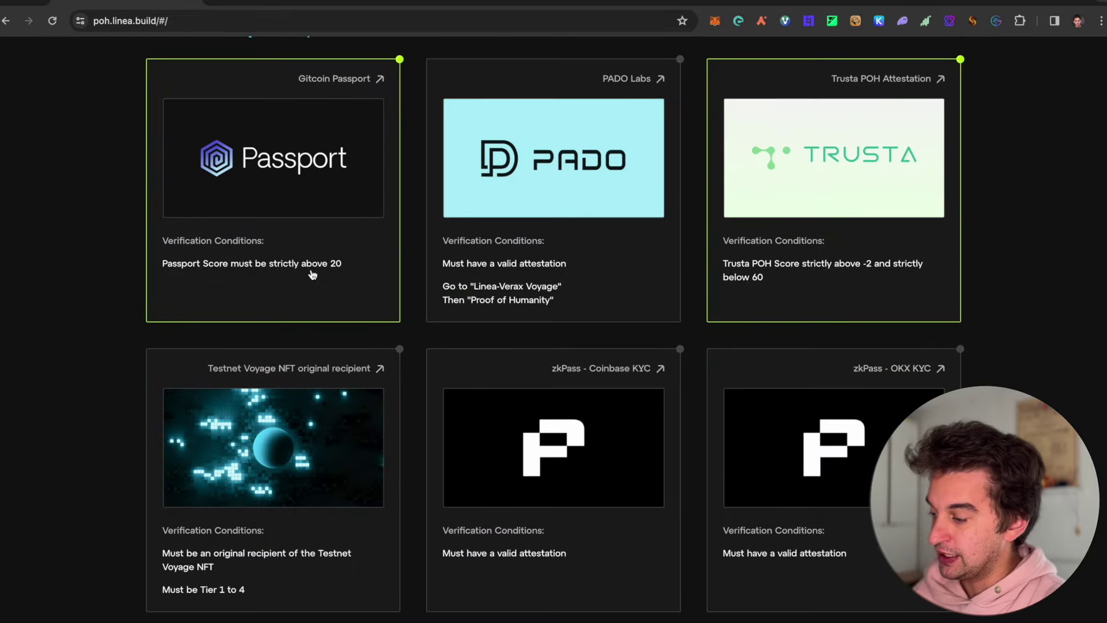
pyautogui.click(280, 171)
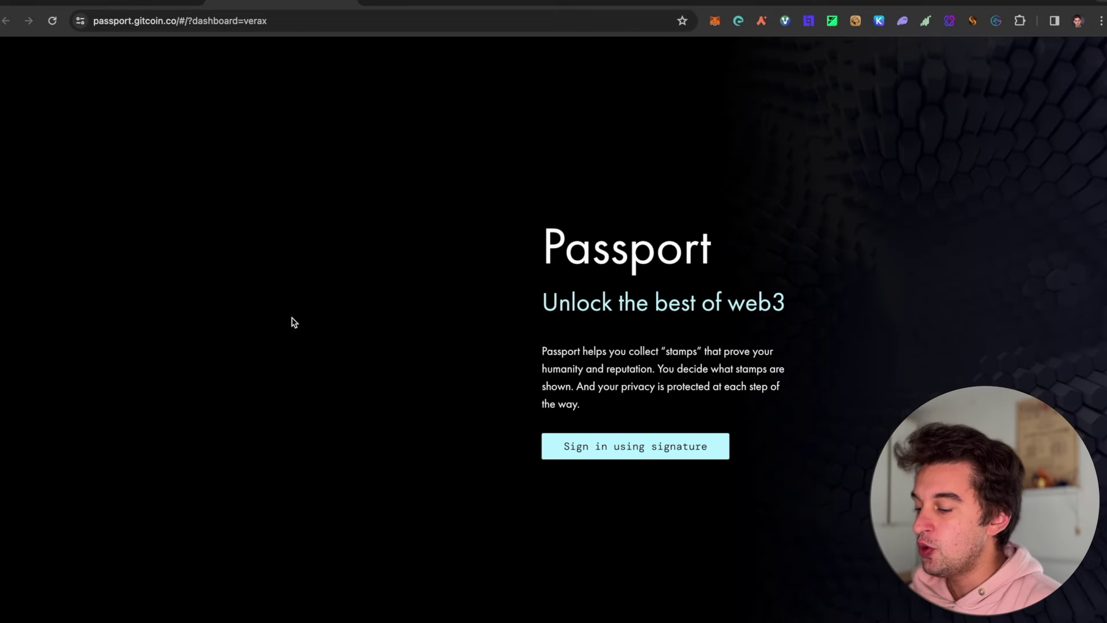
# Sign in to Gitcoin Passport with a MetaMask signature and open the stamps dashboard.
pyautogui.click(694, 446)
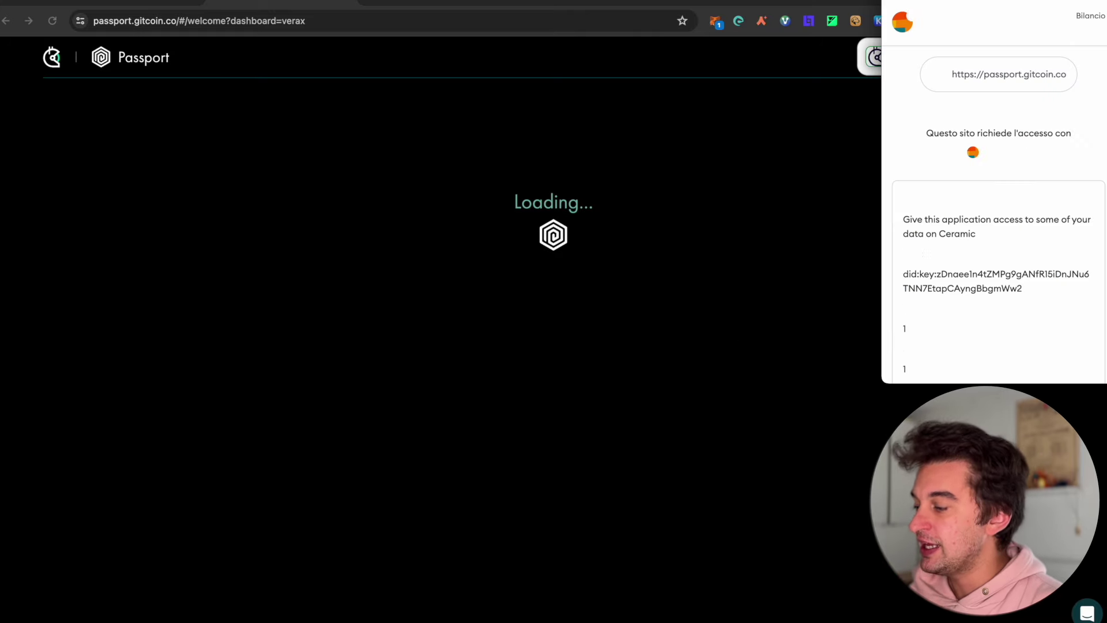
pyautogui.scroll(-5, 1001, 336)
pyautogui.click(1051, 357)
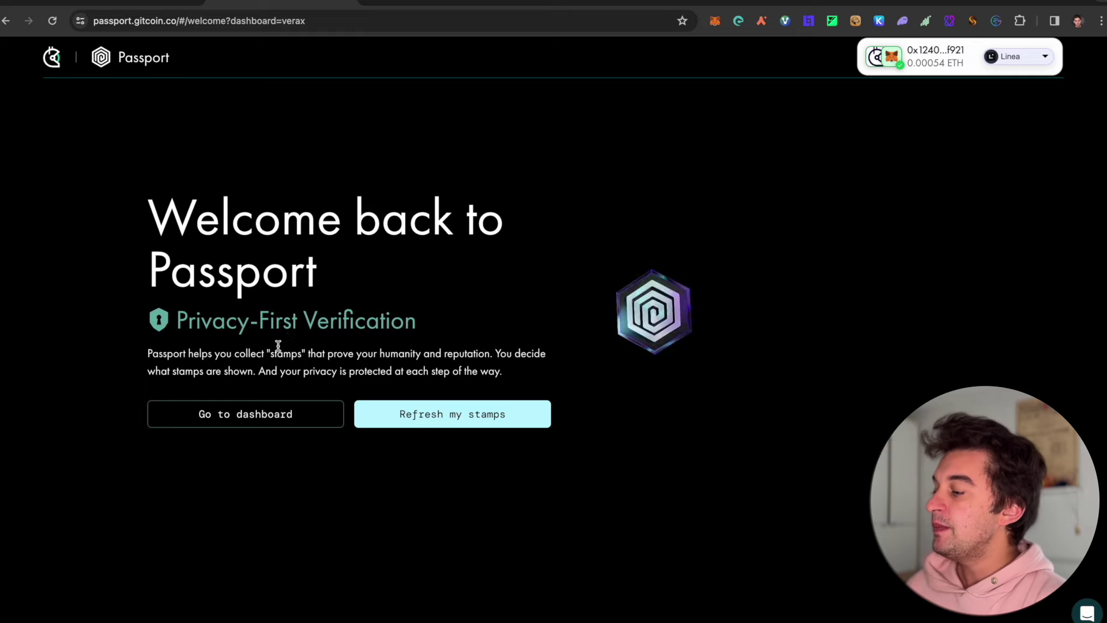
pyautogui.click(248, 414)
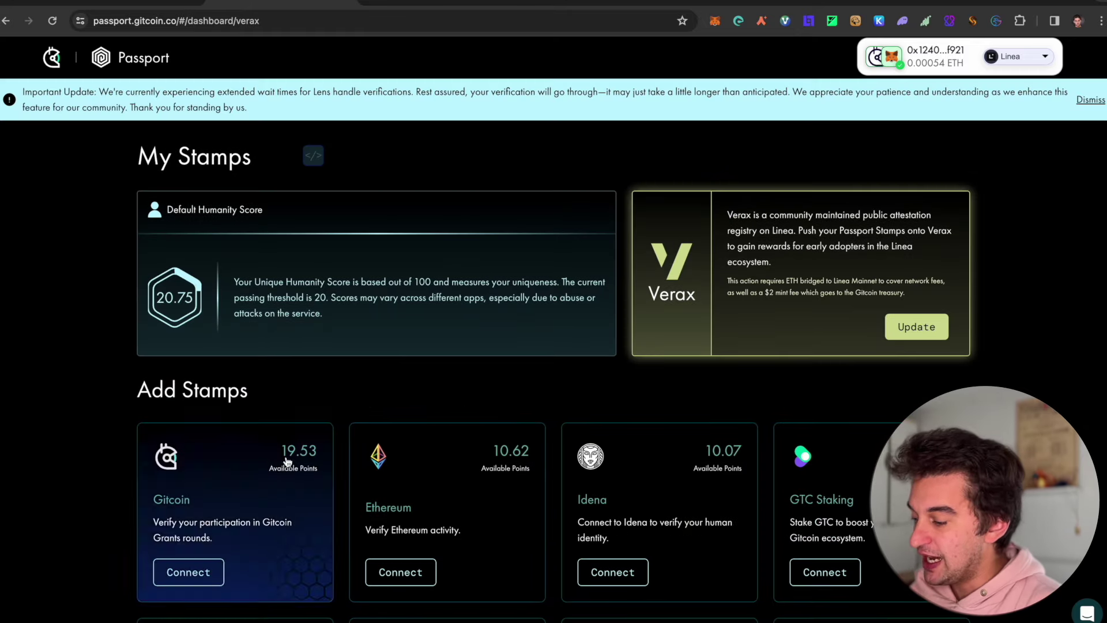
# Select all Ethereum activity stamp options, then return to the Linea Proof of Humanity page.
pyautogui.scroll(-3, 269, 326)
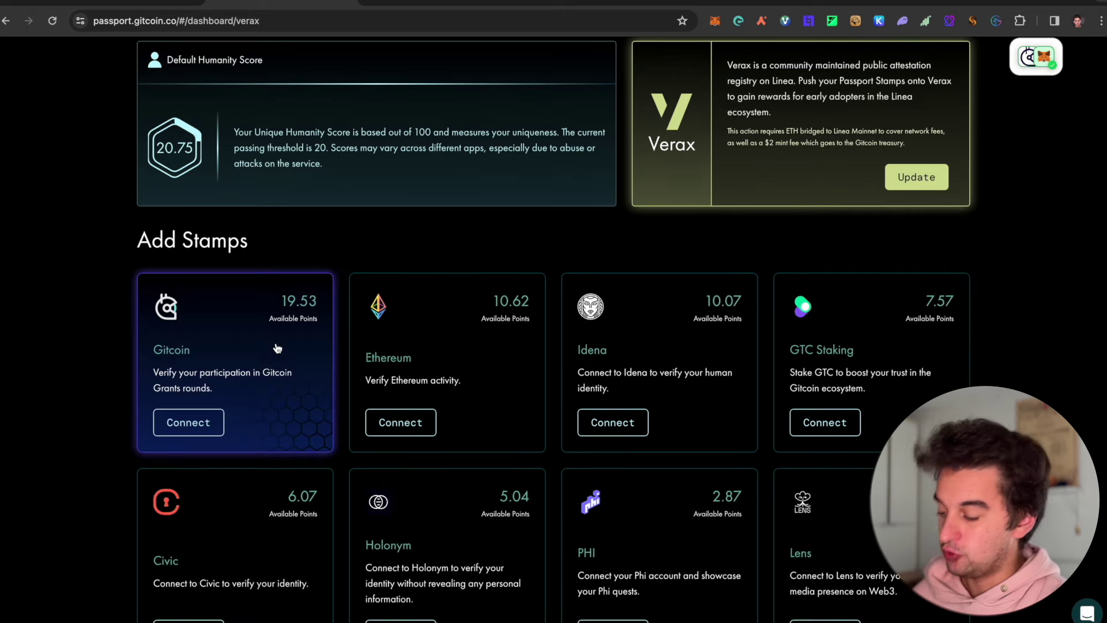
pyautogui.scroll(-3, 616, 515)
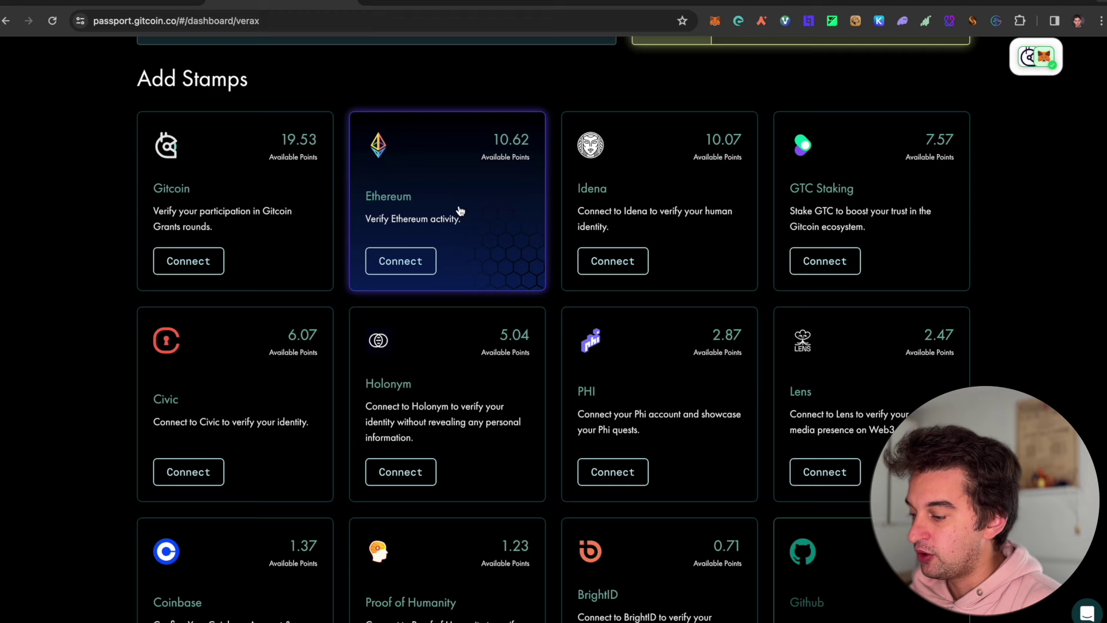
pyautogui.click(397, 272)
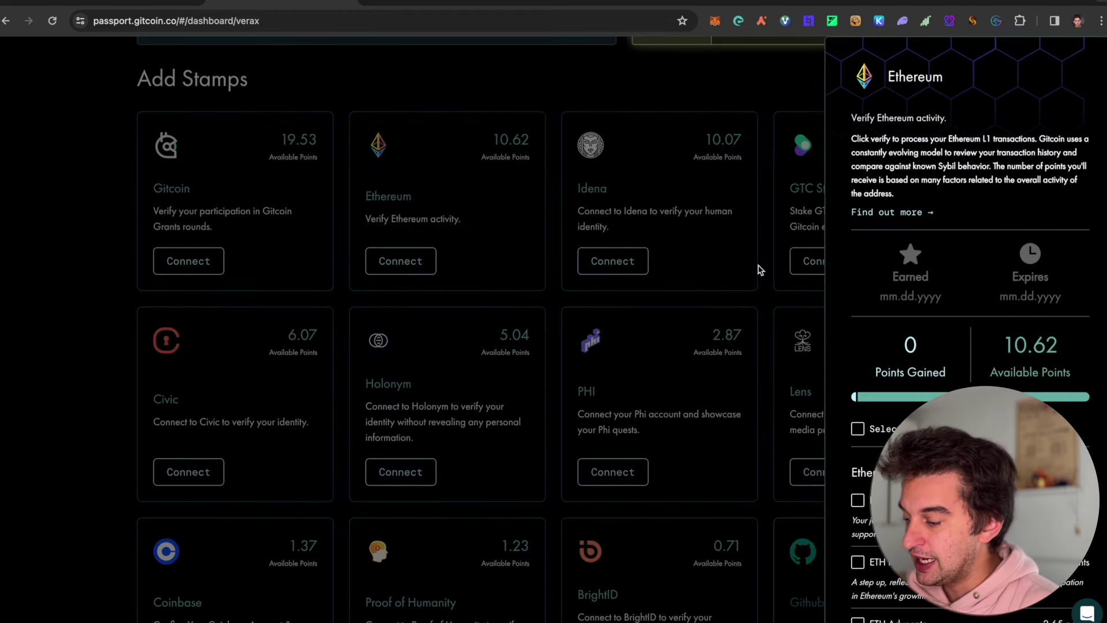
pyautogui.scroll(-1, 969, 289)
pyautogui.scroll(-3, 969, 288)
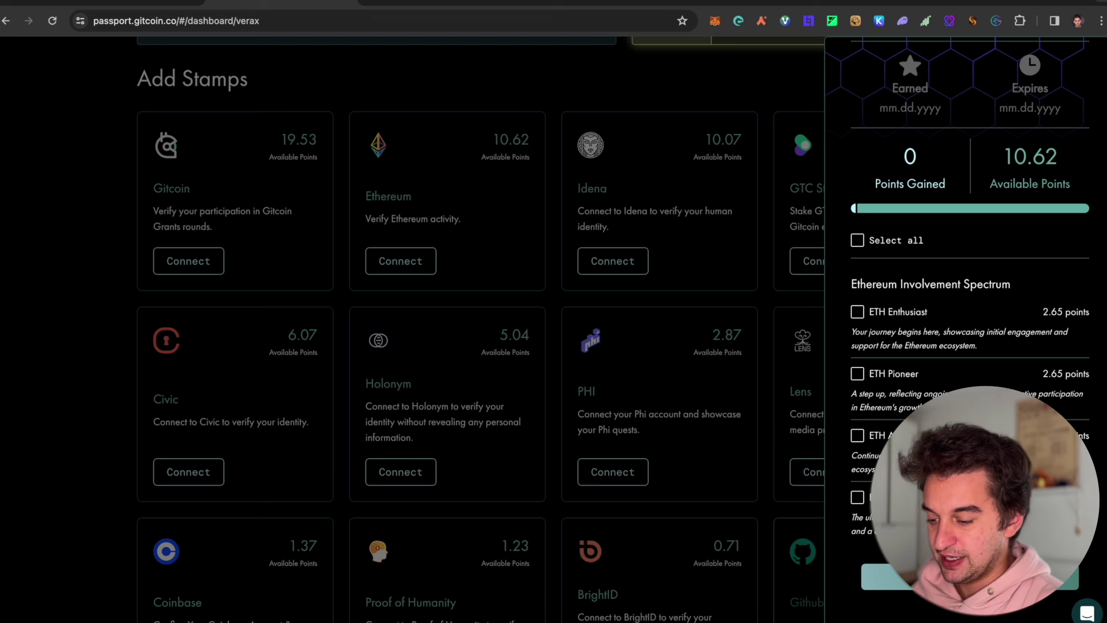
pyautogui.click(857, 240)
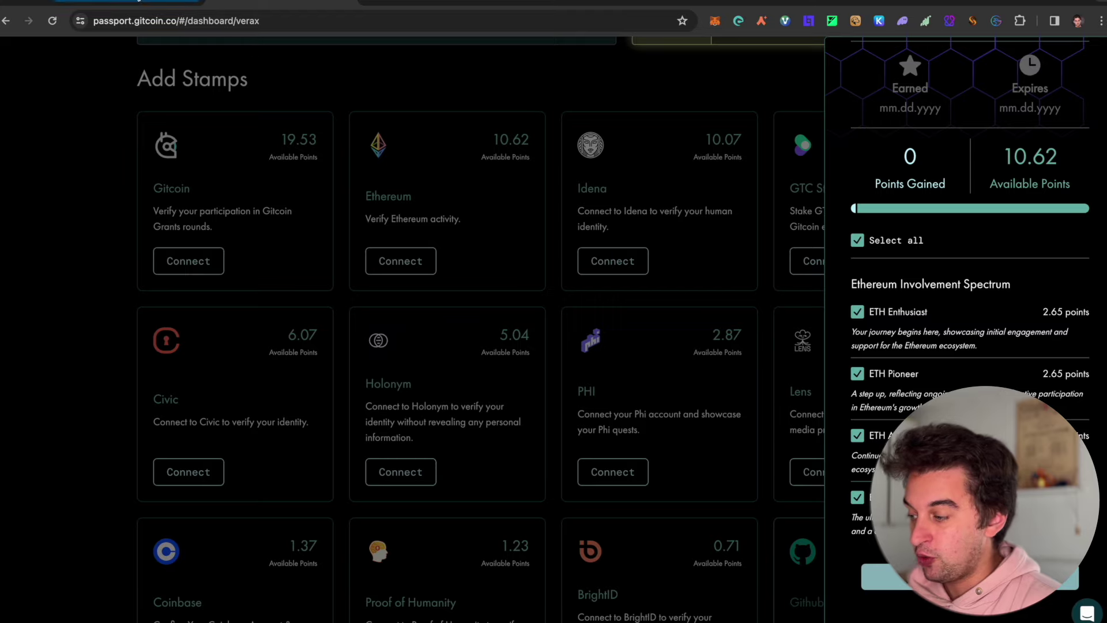
pyautogui.click(127, 3)
pyautogui.scroll(-9, 224, 107)
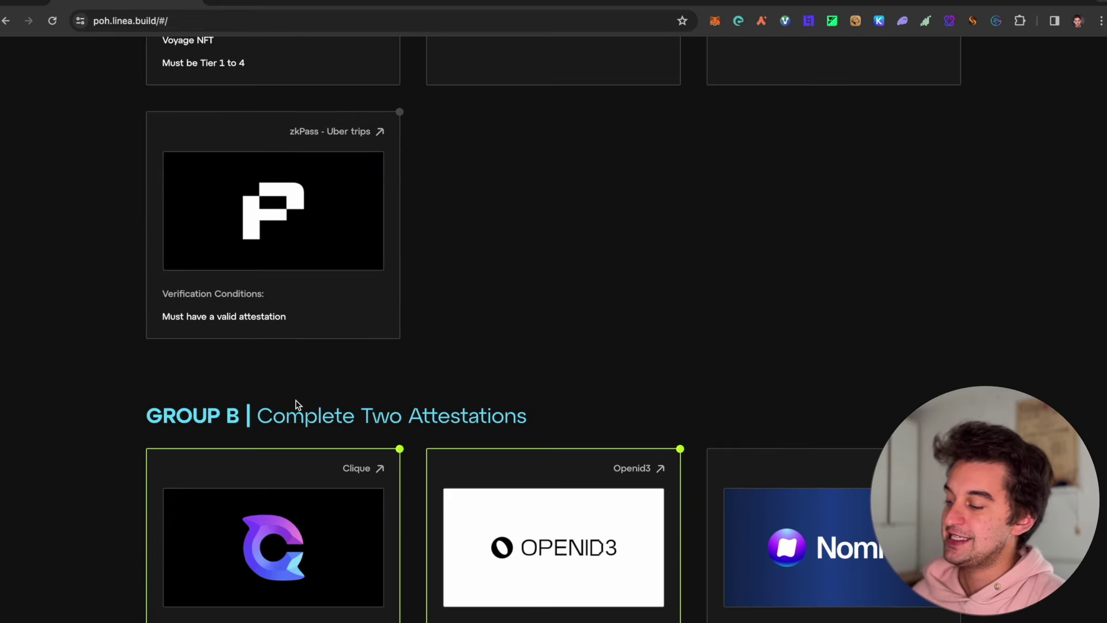
pyautogui.scroll(-1, 297, 405)
pyautogui.scroll(-4, 365, 315)
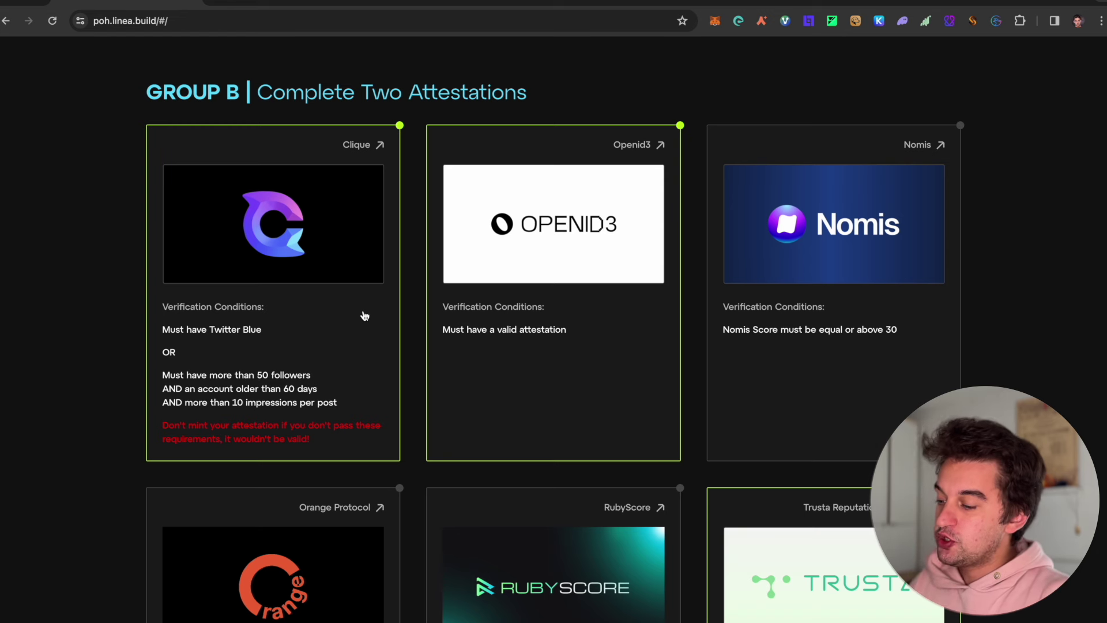
pyautogui.scroll(1, 365, 315)
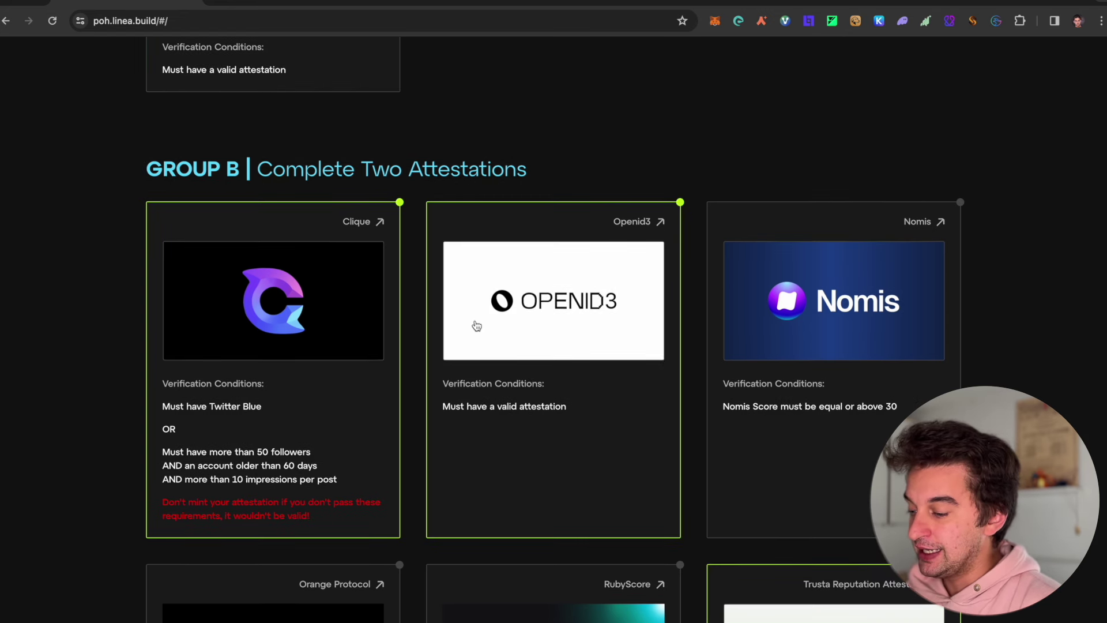
pyautogui.scroll(-4, 524, 278)
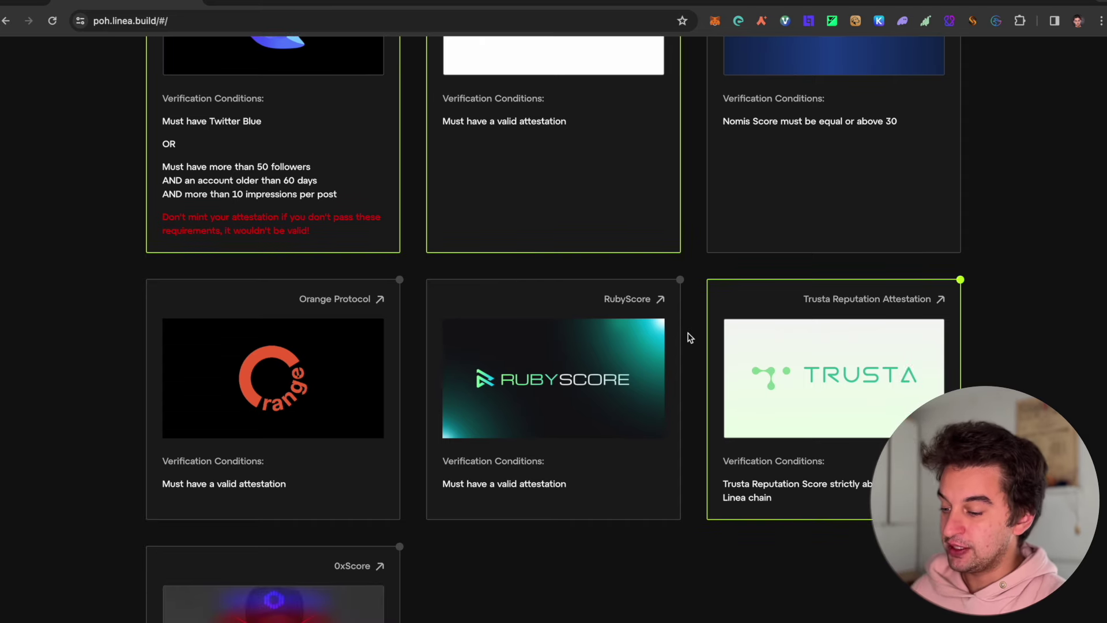
pyautogui.scroll(10, 737, 323)
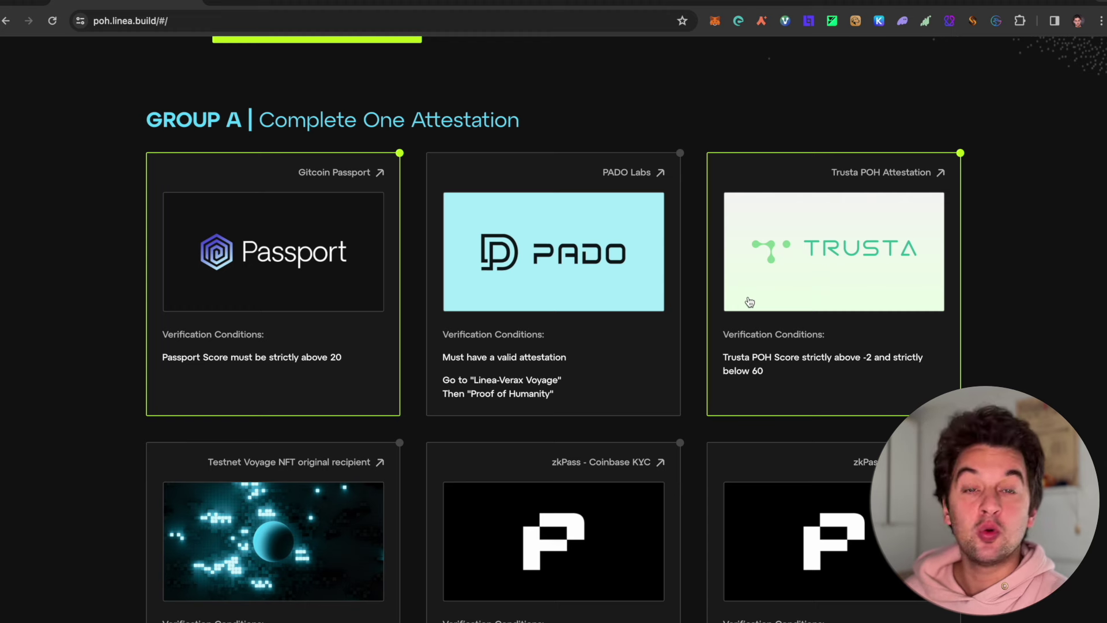
pyautogui.scroll(-1, 750, 303)
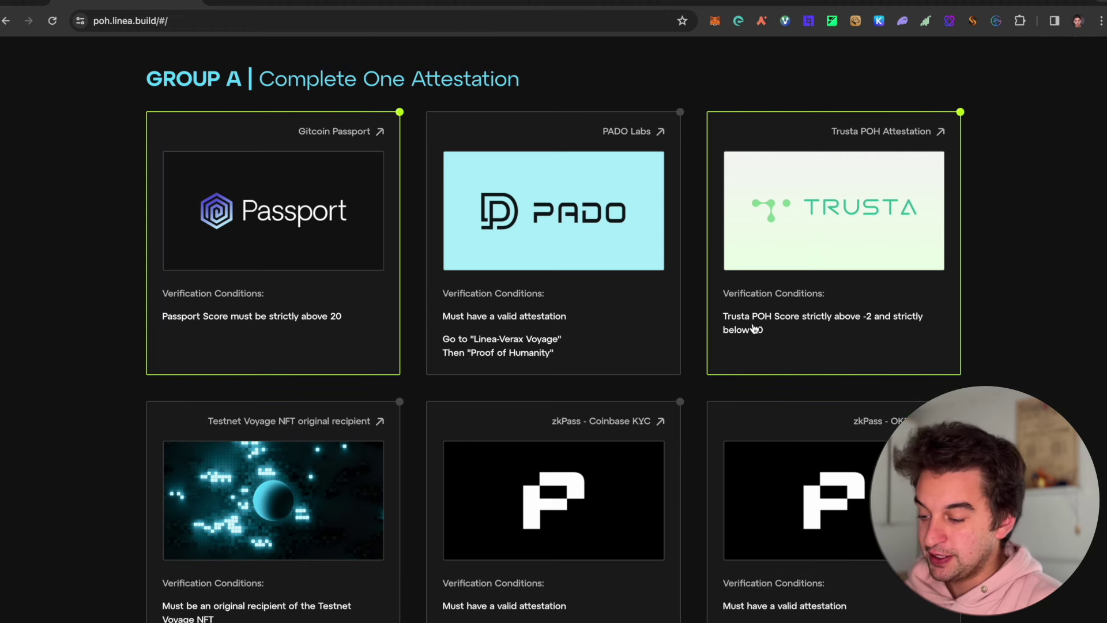
pyautogui.scroll(-10, 751, 344)
pyautogui.scroll(-10, 750, 421)
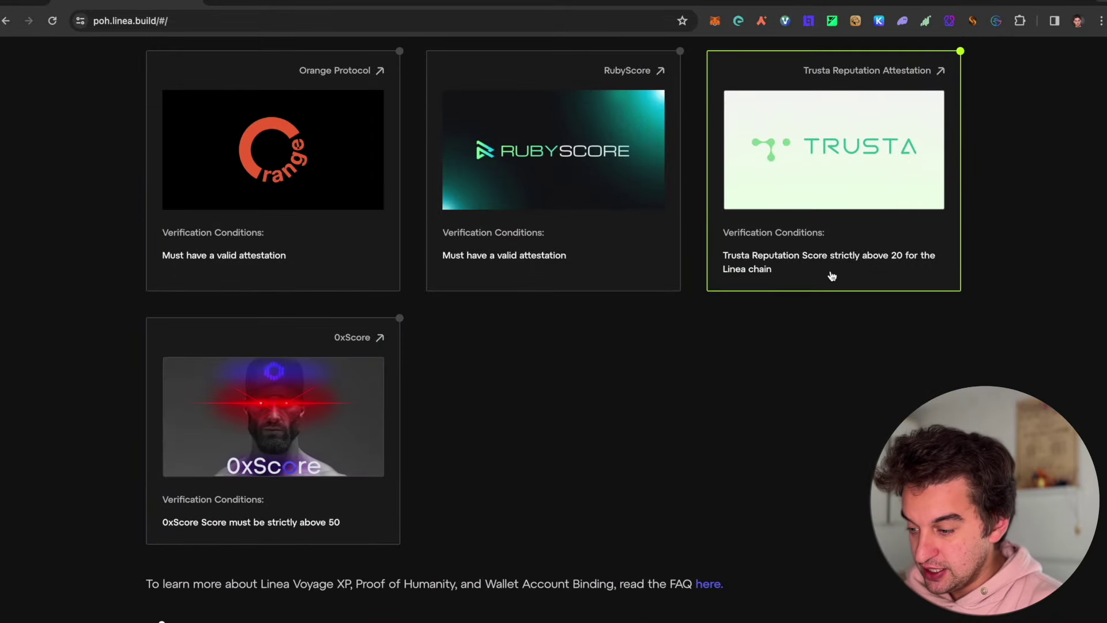
# Close Passport's Ethereum stamp panel, scroll the Add Stamps grid to the verified stamps, then return to poh.linea.build.
pyautogui.click(312, 3)
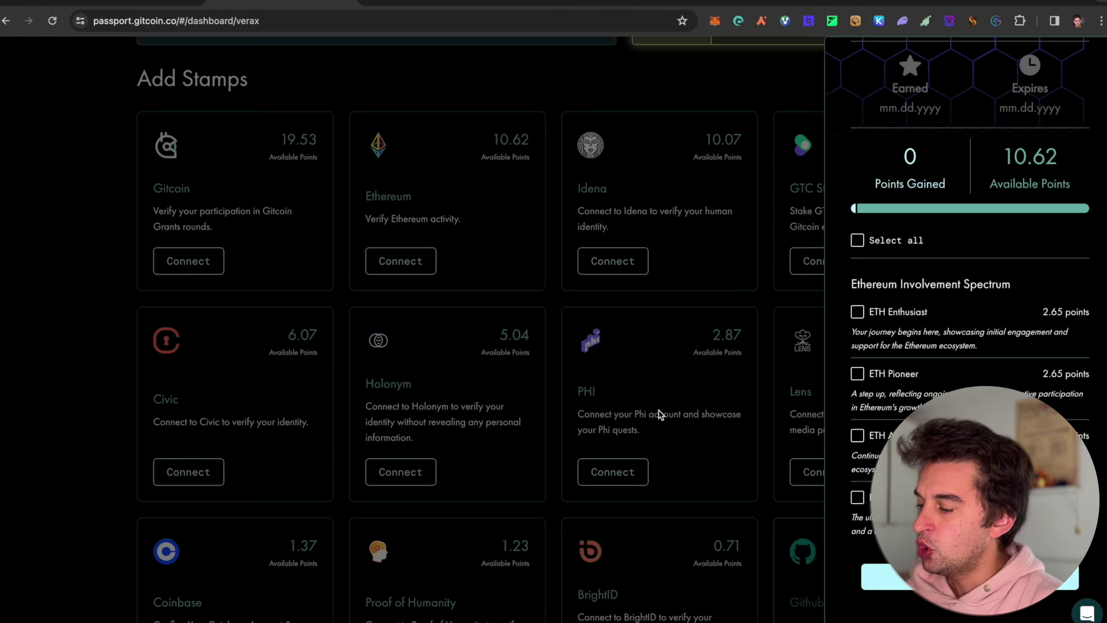
pyautogui.scroll(5, 939, 291)
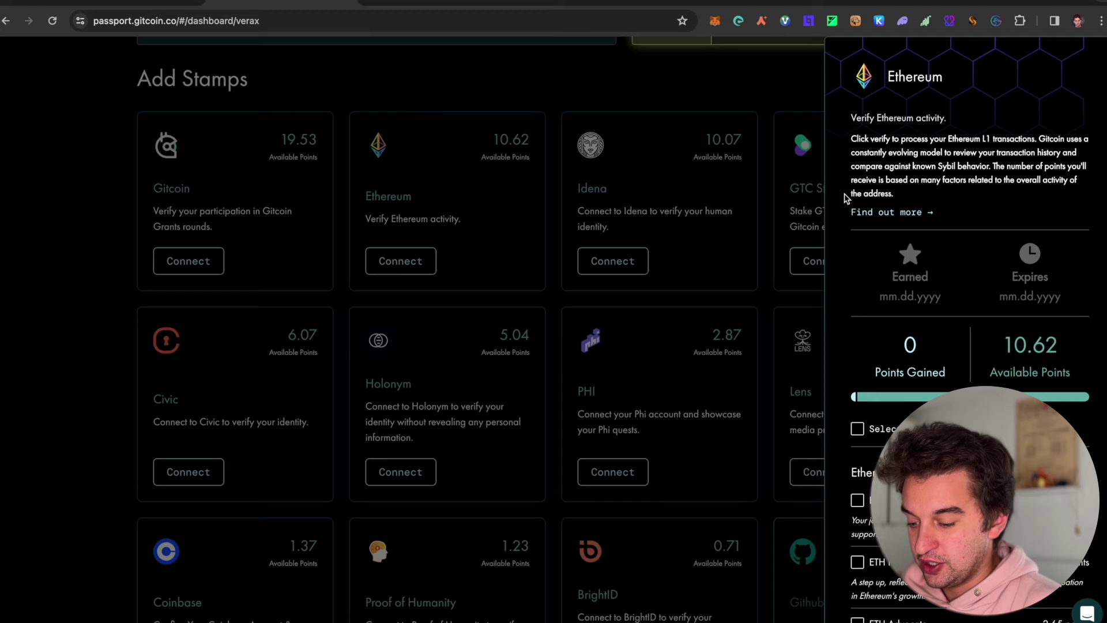
pyautogui.click(794, 185)
pyautogui.scroll(-1, 663, 400)
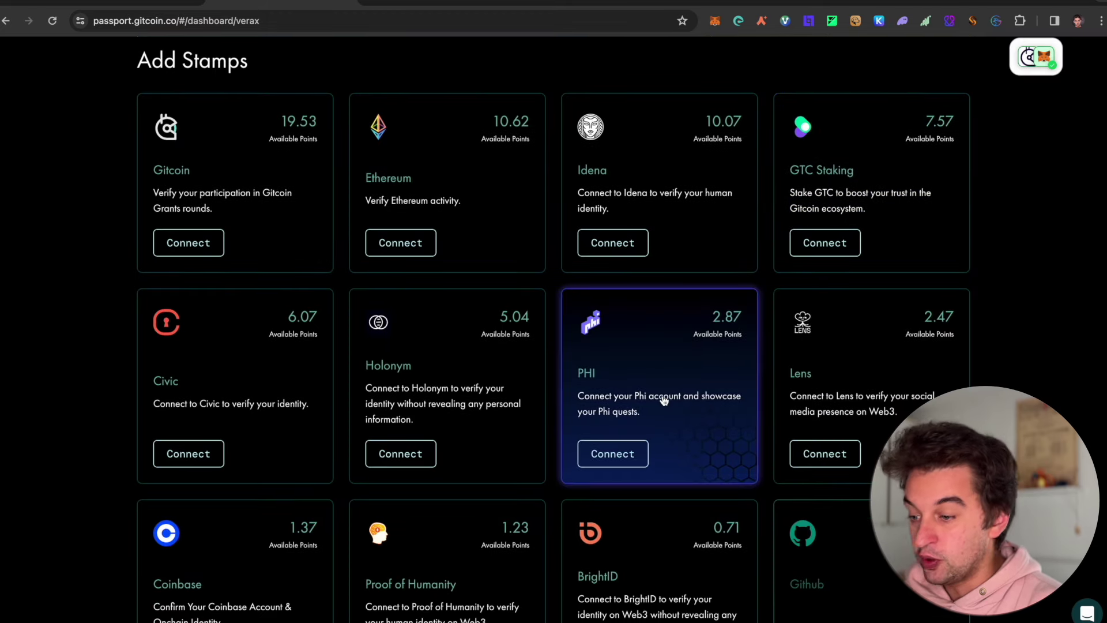
pyautogui.scroll(-10, 663, 399)
pyautogui.scroll(2, 796, 141)
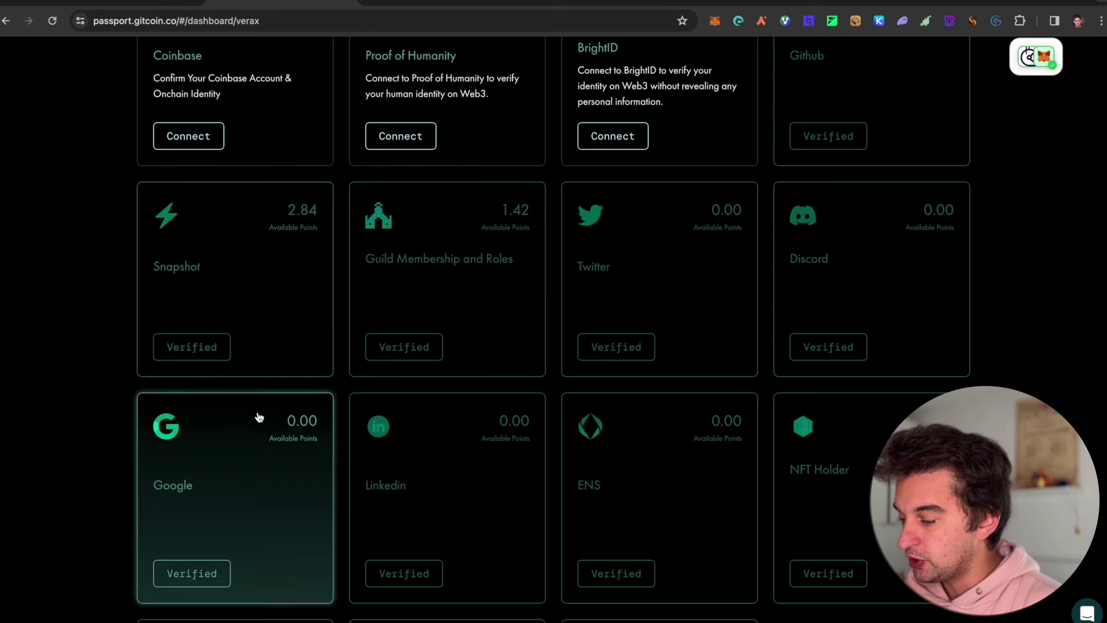
pyautogui.scroll(1, 259, 416)
pyautogui.scroll(6, 259, 417)
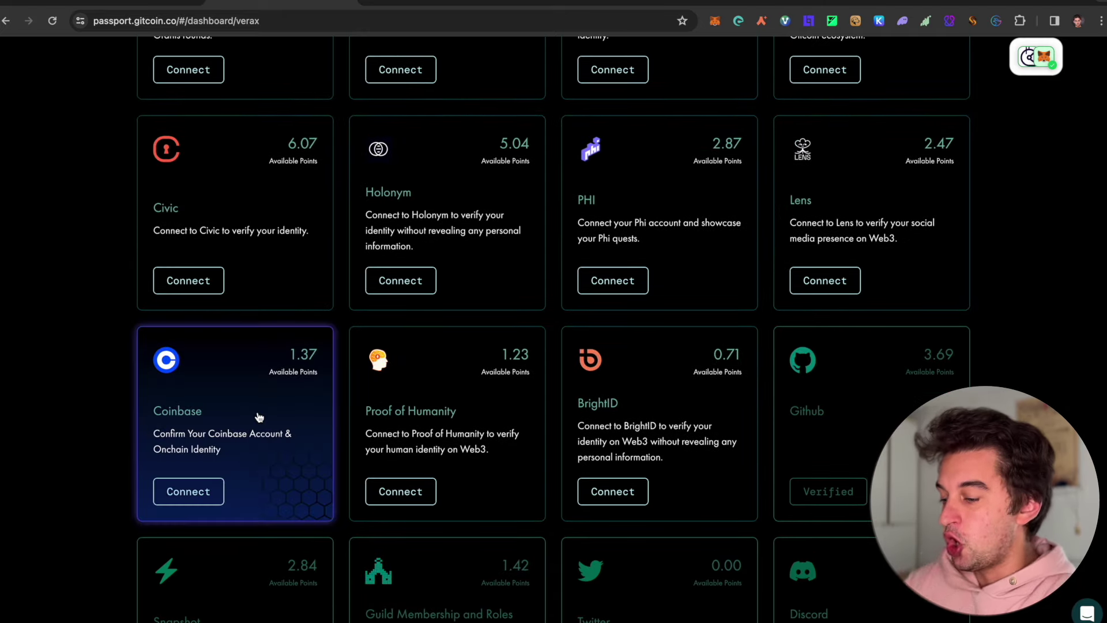
pyautogui.scroll(-11, 259, 416)
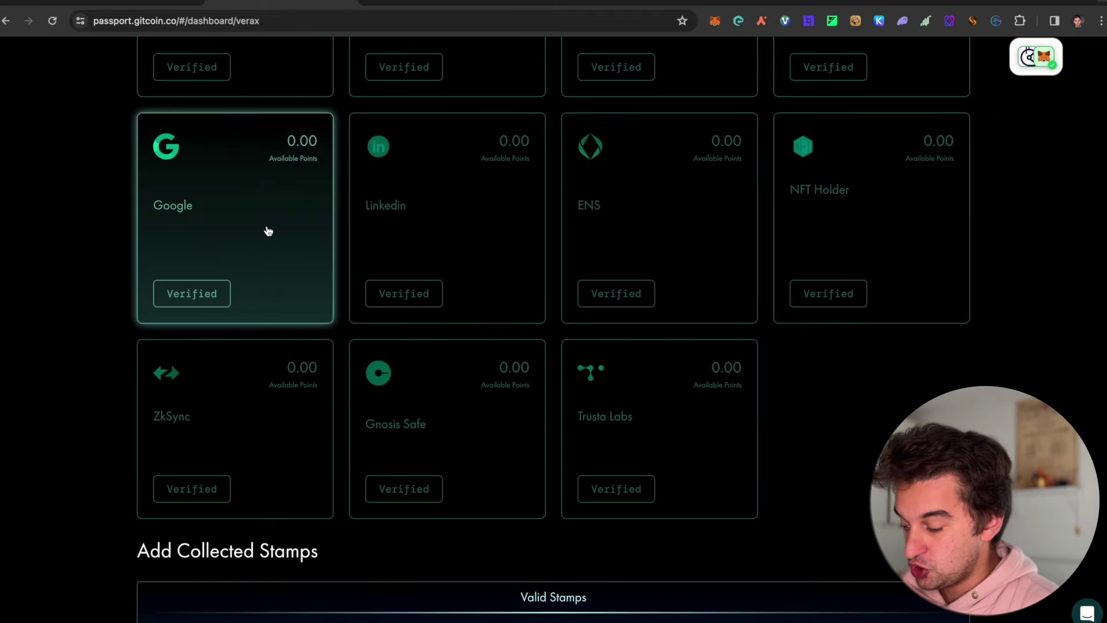
pyautogui.click(160, 2)
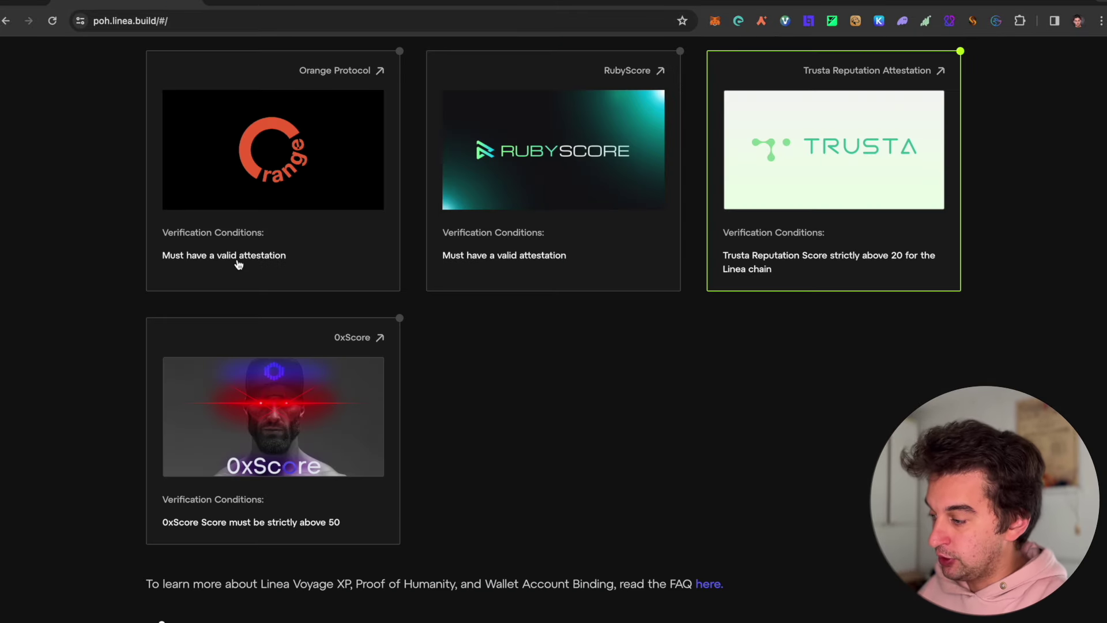
# Scroll up to Group B's 'Complete Two Attestations' providers, including Clique, Openid3 and Nomis.
pyautogui.scroll(7, 280, 345)
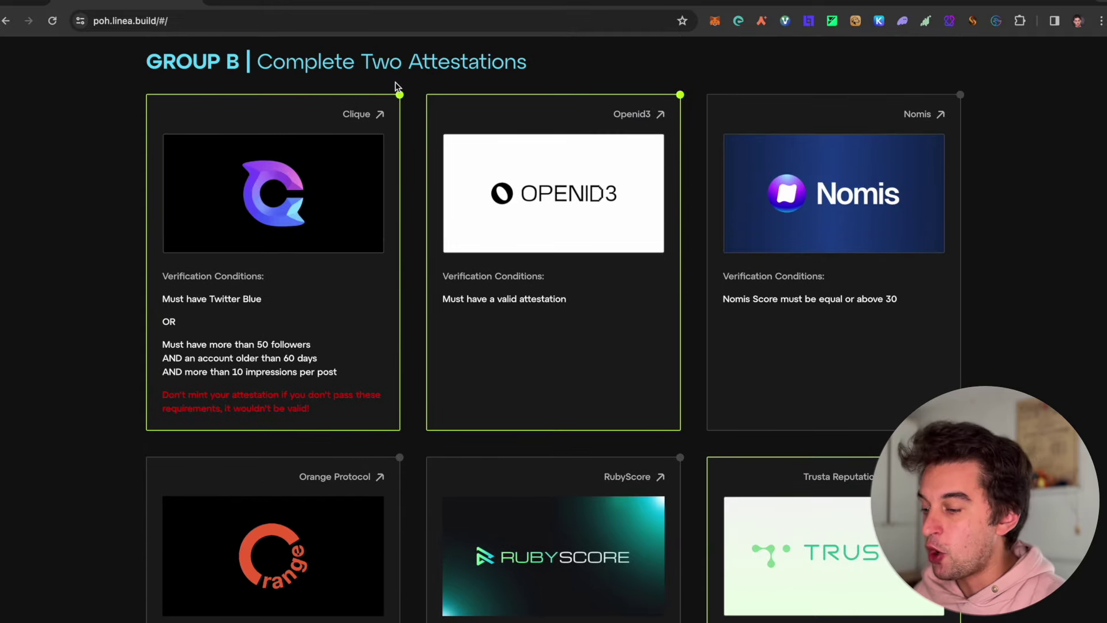
pyautogui.click(450, 1)
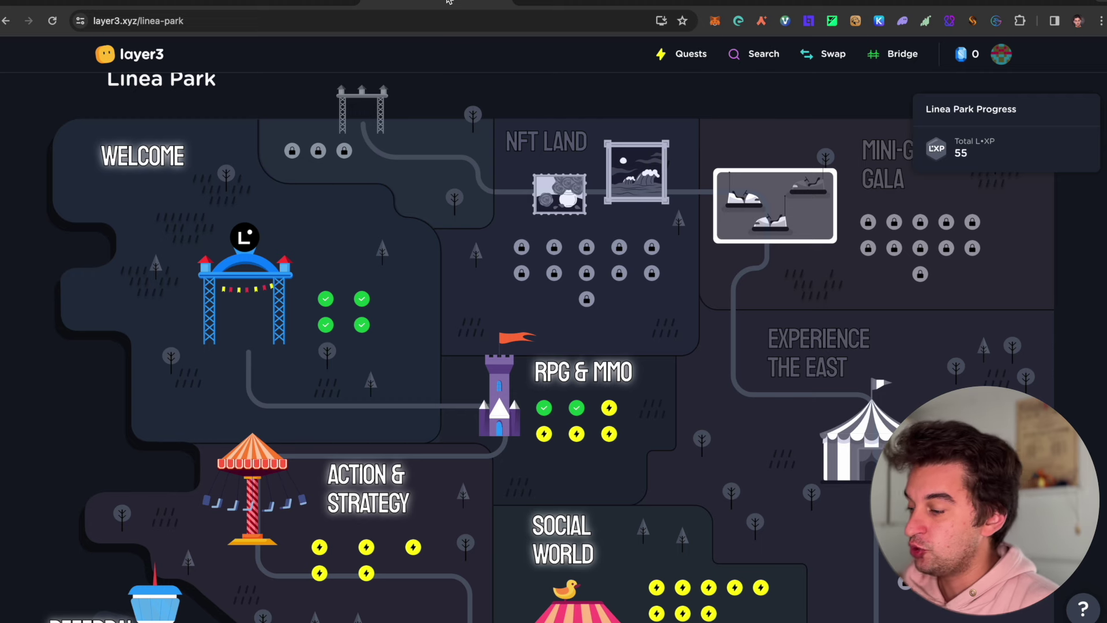
pyautogui.scroll(-1, 473, 206)
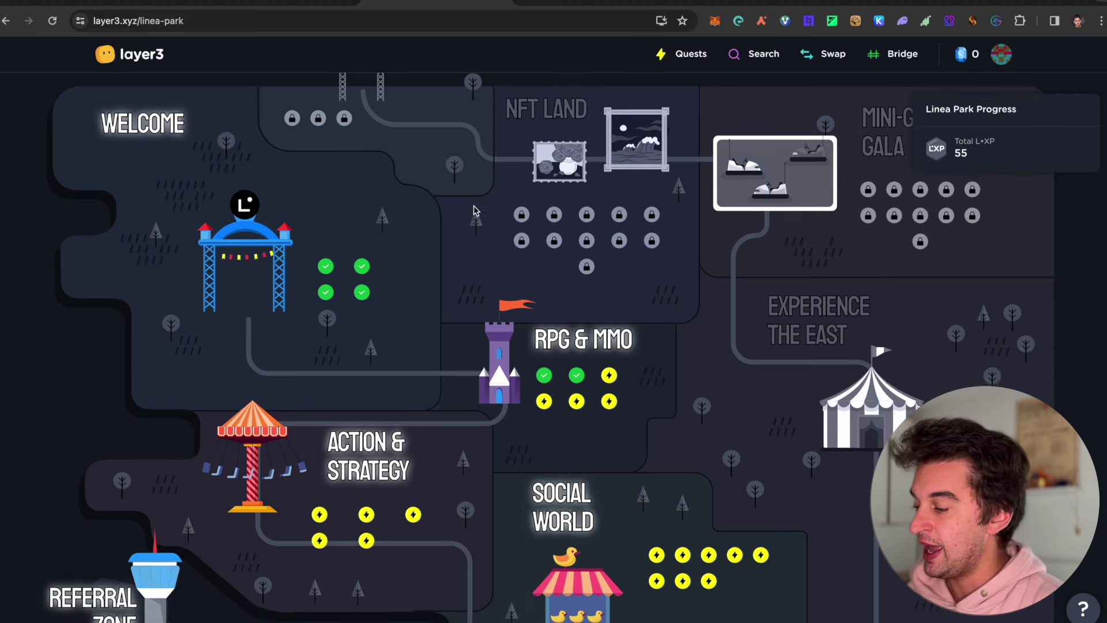
pyautogui.scroll(2, 254, 386)
pyautogui.scroll(-2, 249, 376)
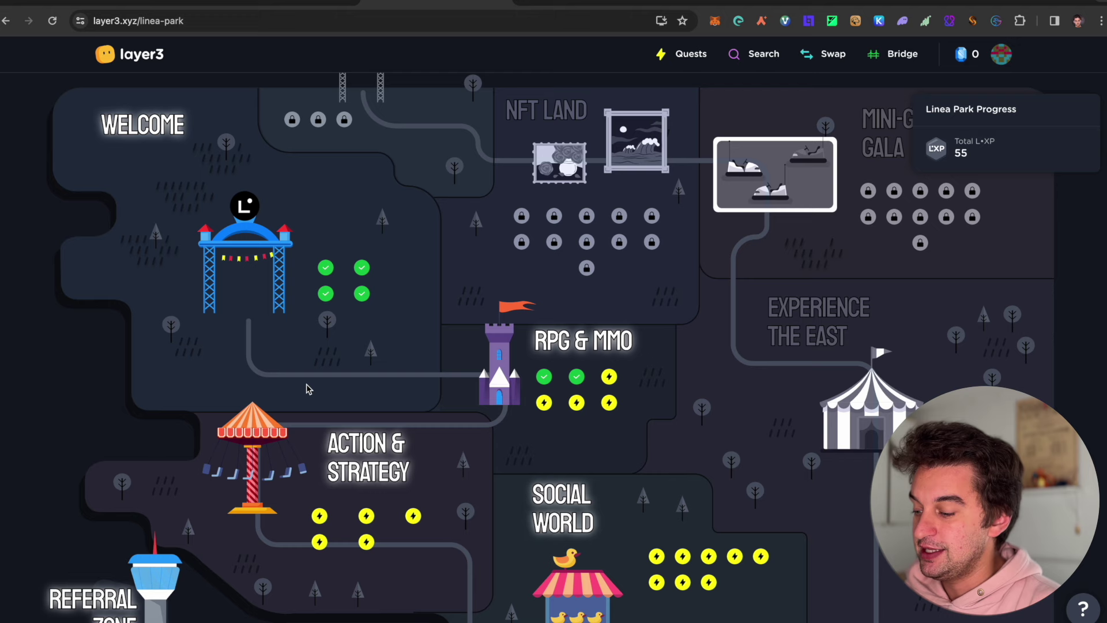
pyautogui.scroll(-2, 372, 565)
pyautogui.moveTo(663, 531)
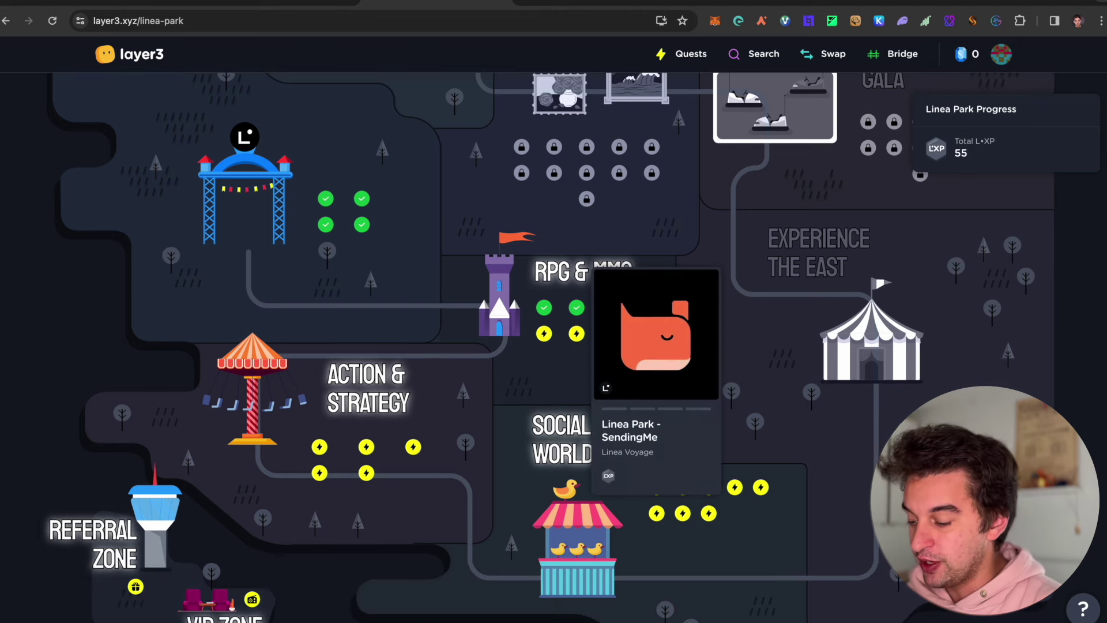
pyautogui.scroll(-1, 836, 415)
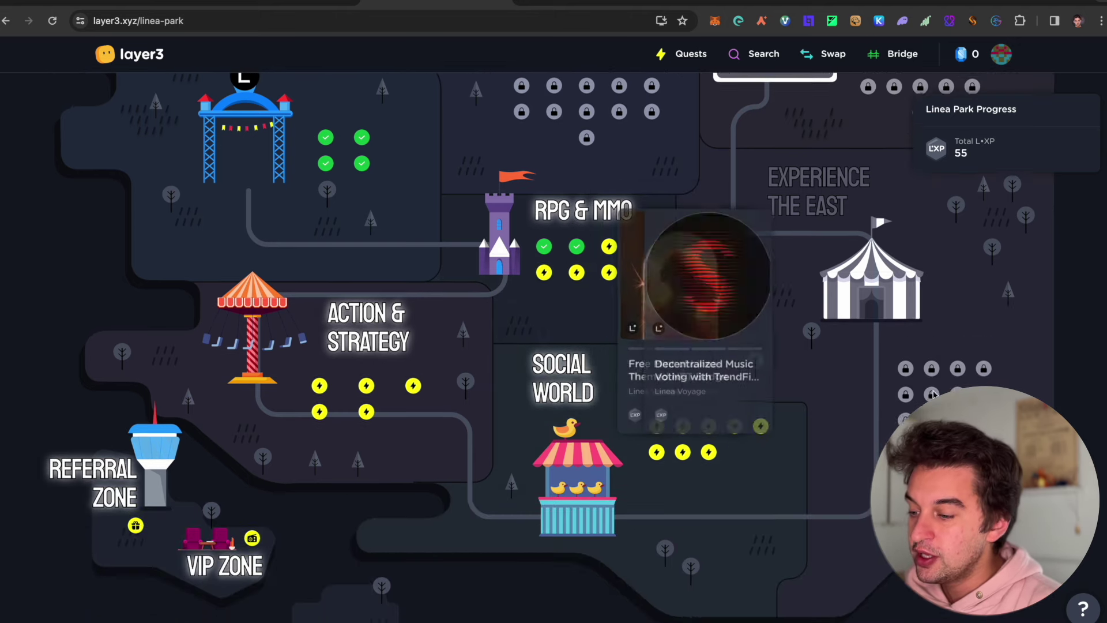
pyautogui.moveTo(624, 353)
pyautogui.scroll(1, 624, 353)
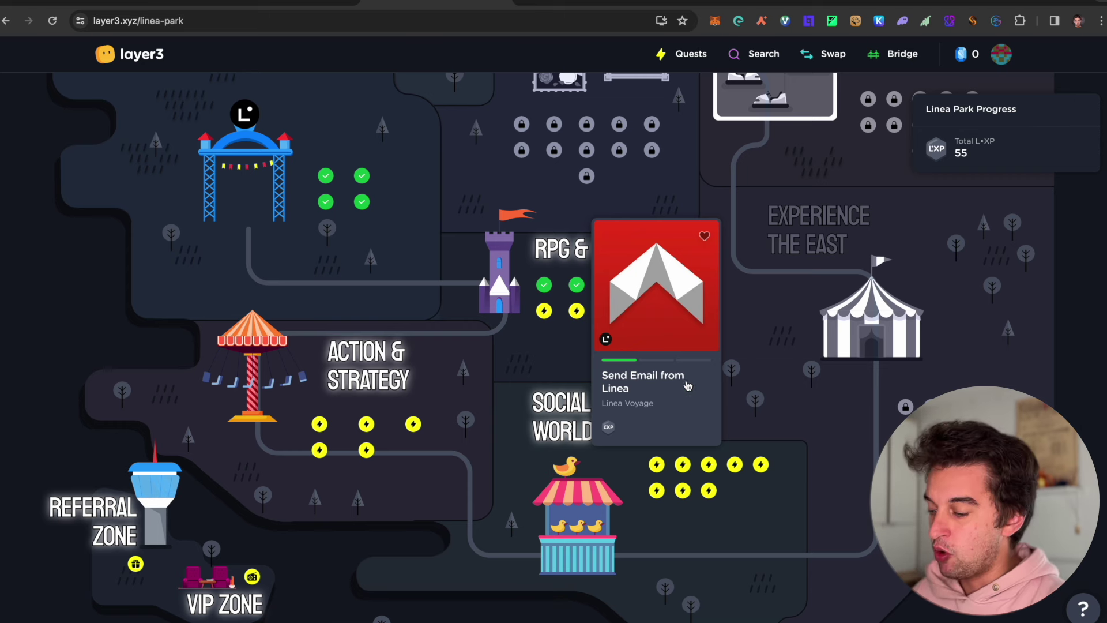
pyautogui.moveTo(592, 292)
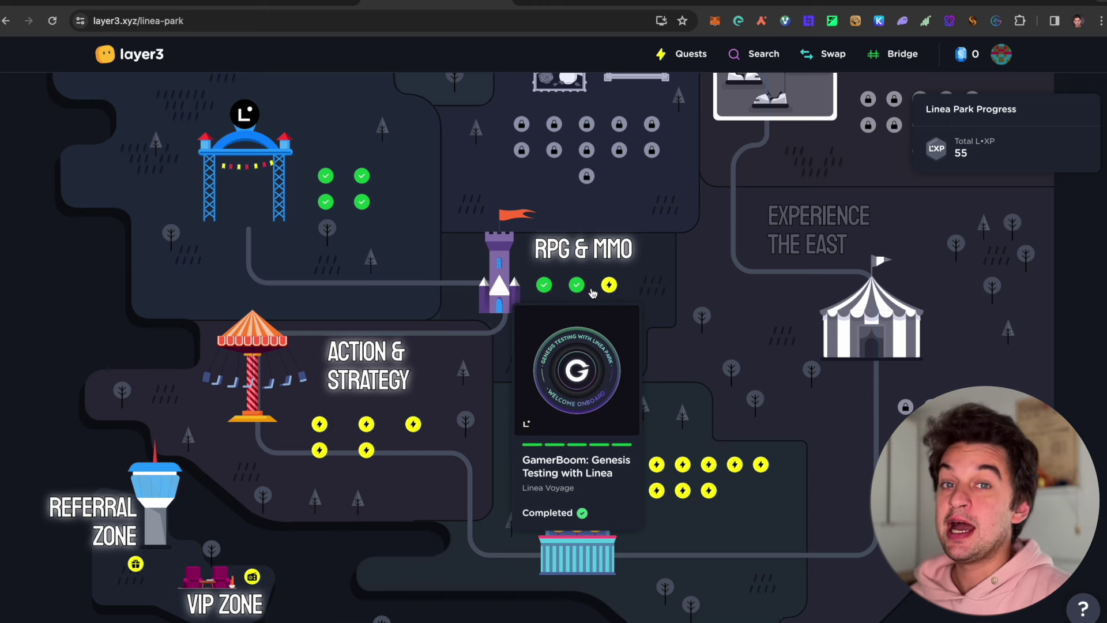
pyautogui.click(714, 21)
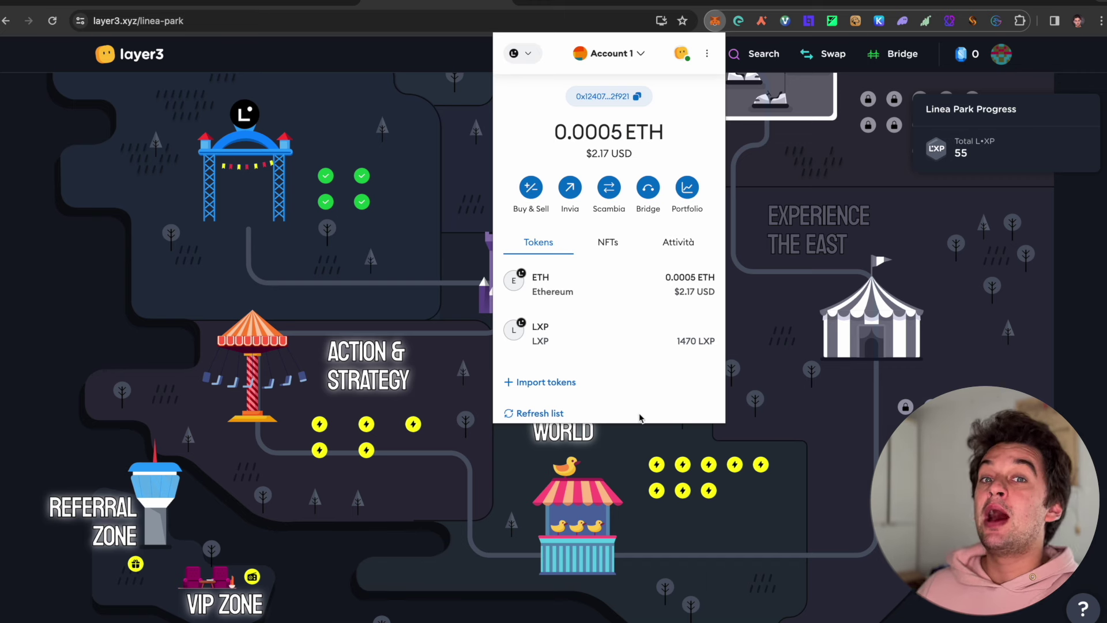
pyautogui.click(756, 371)
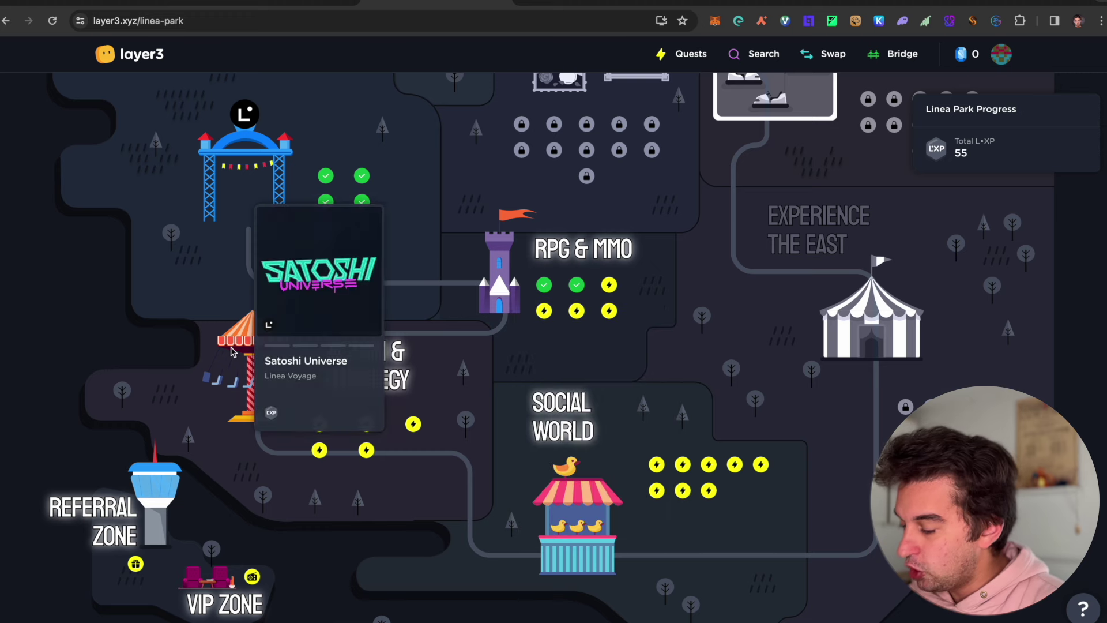
# Open the Send Email from Linea quest, approve the wallet connection, verify the email step, and launch Dmail.
pyautogui.click(656, 473)
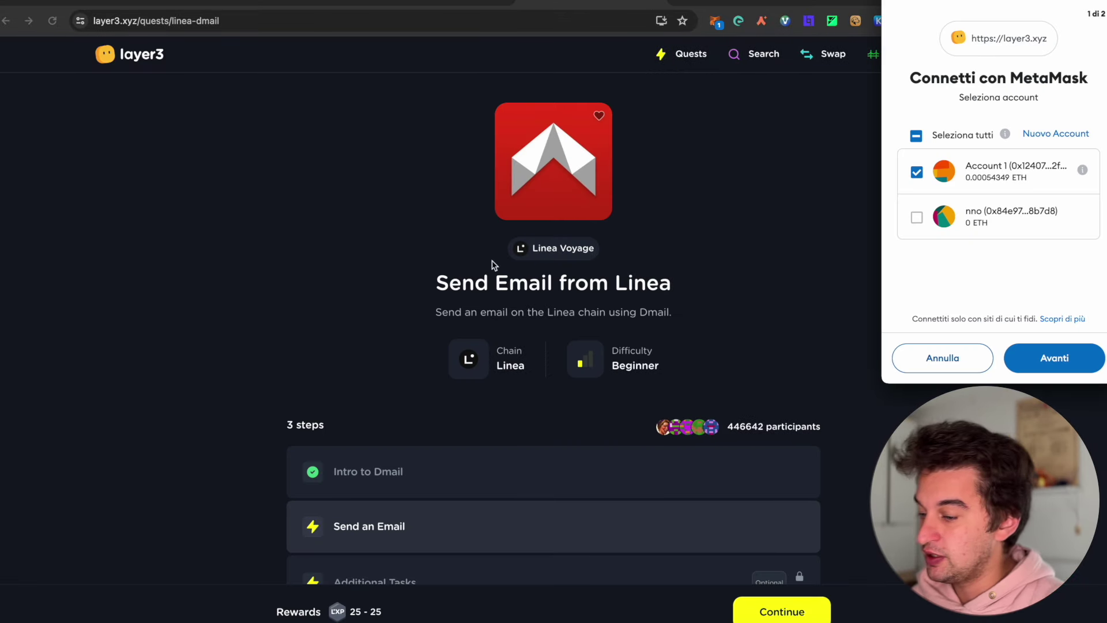
pyautogui.scroll(-2, 536, 277)
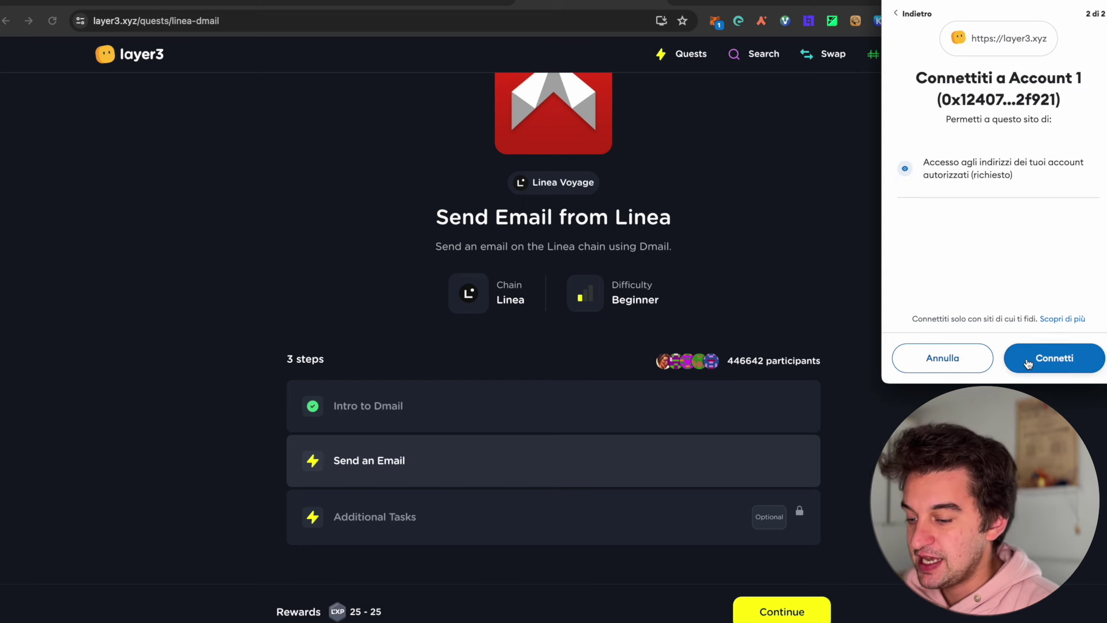
pyautogui.click(1058, 360)
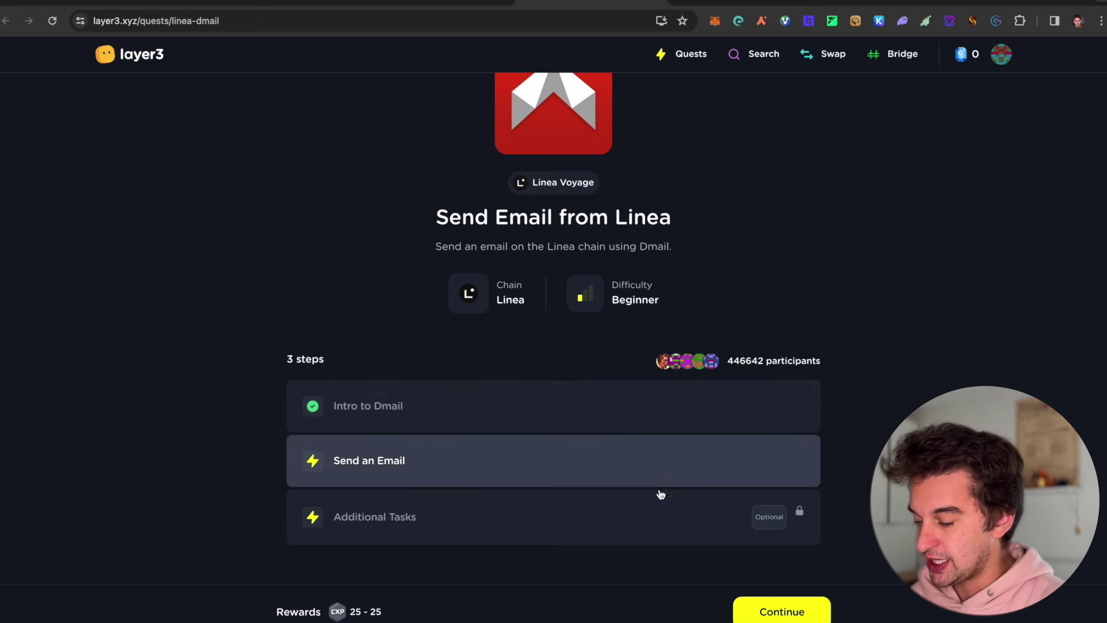
pyautogui.click(745, 607)
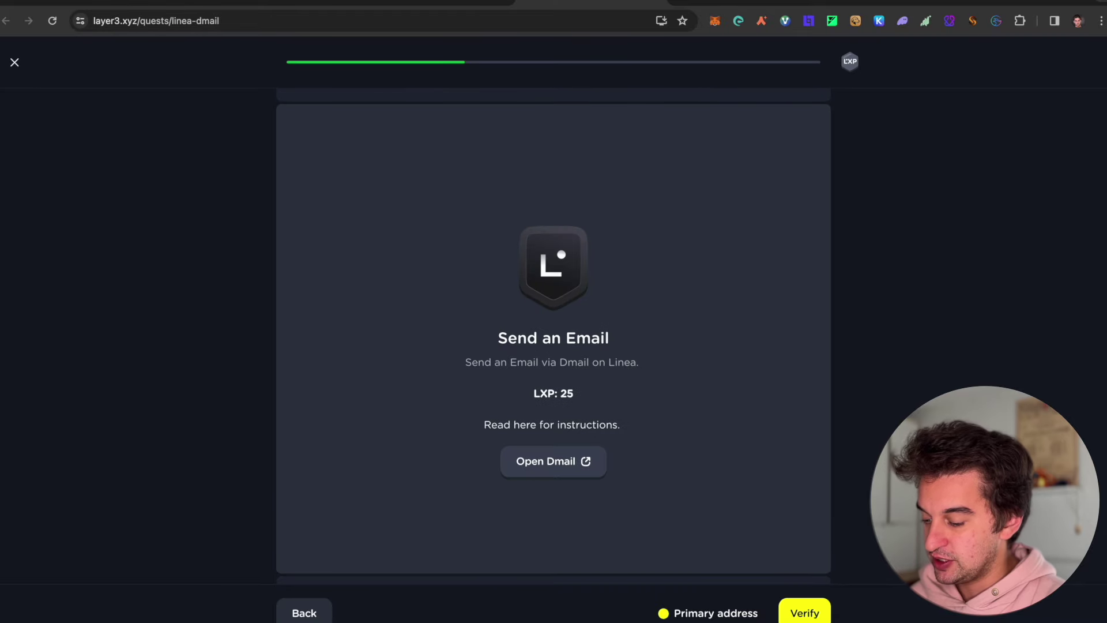
pyautogui.click(806, 611)
pyautogui.click(563, 460)
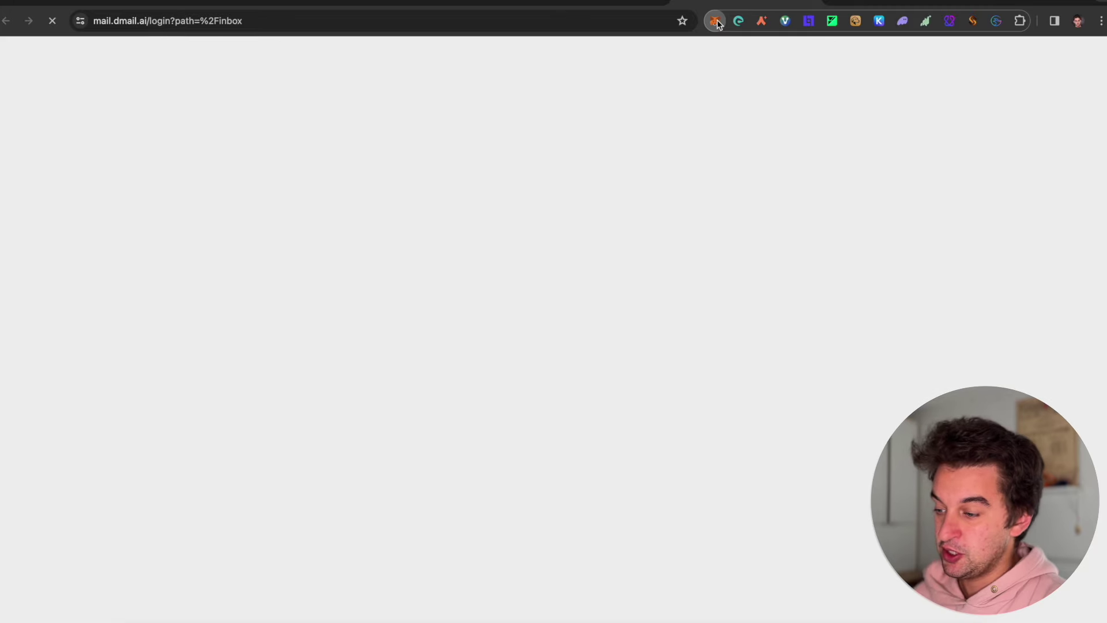
# Dismiss the wallet on the Dmail login page, close the Send an Email step, and return to the Linea Park map.
pyautogui.click(716, 21)
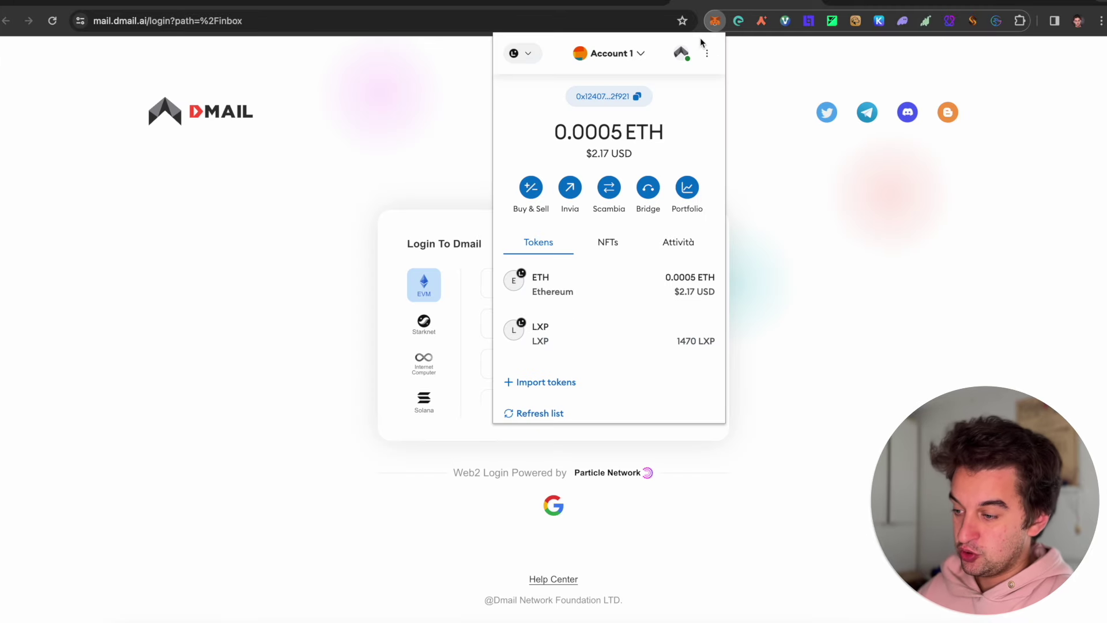
pyautogui.click(830, 260)
pyautogui.click(634, 3)
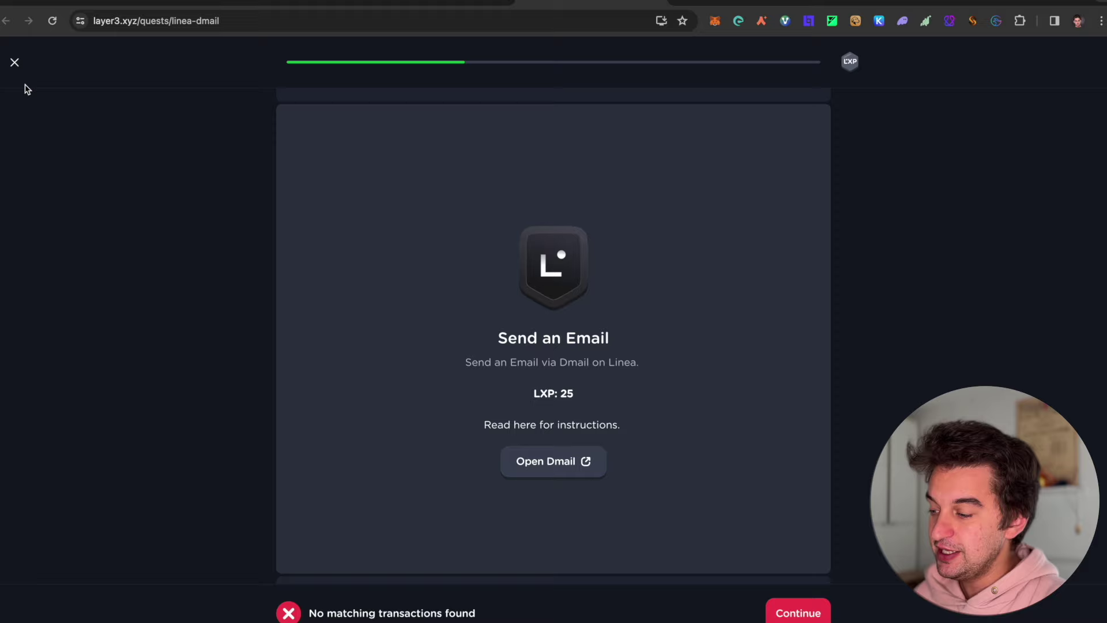
pyautogui.click(14, 62)
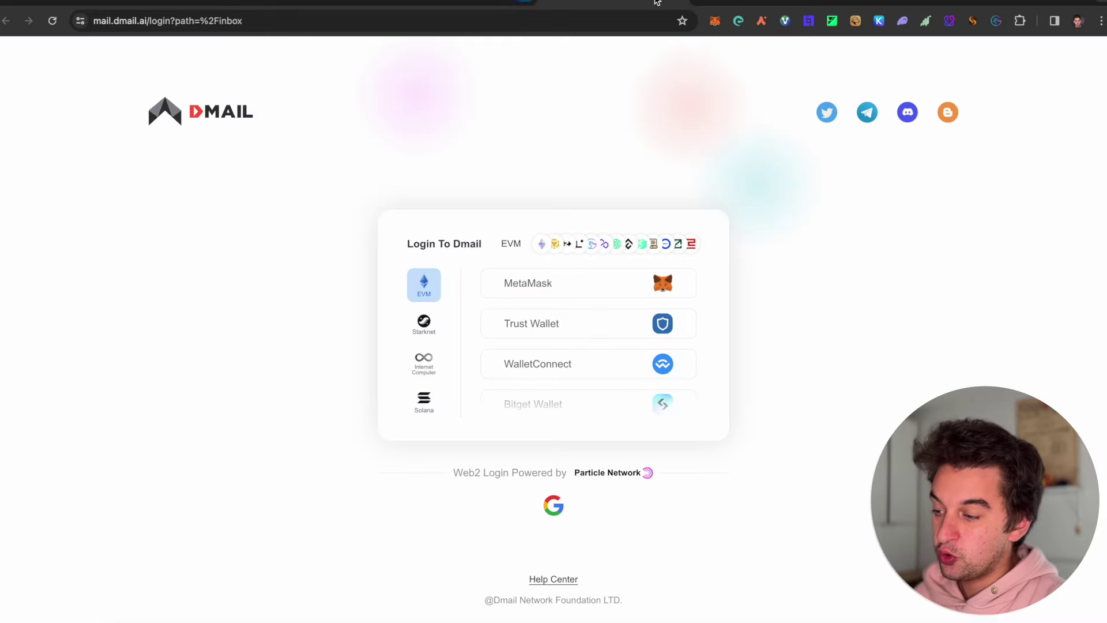
pyautogui.click(661, 4)
pyautogui.click(480, 2)
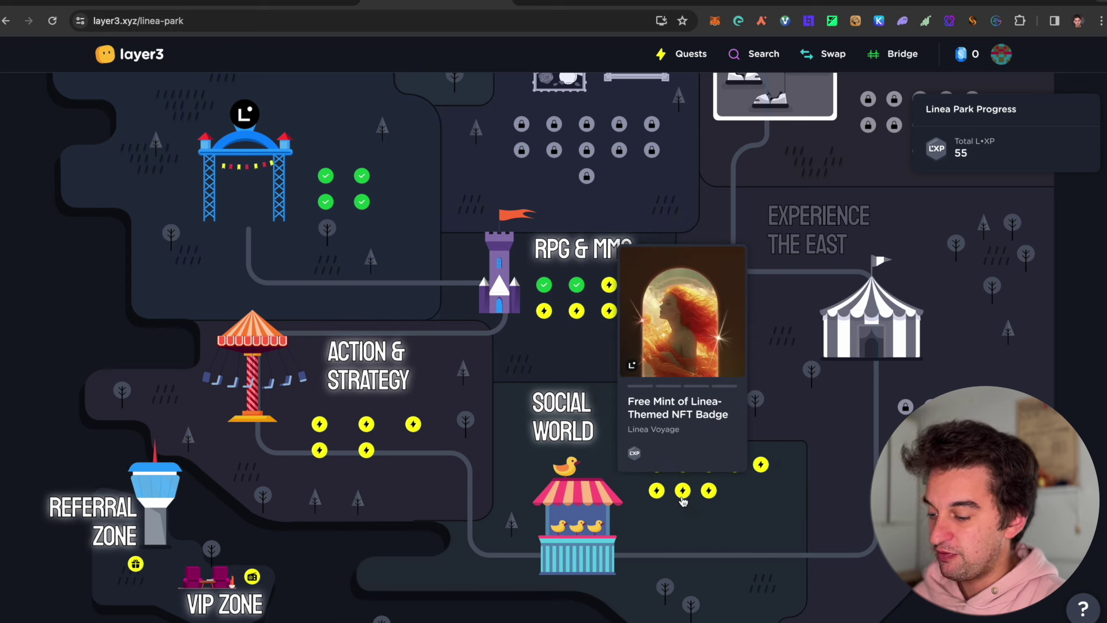
# Open the Satoshi Universe quest (4 steps, 20 L·XP) and begin its intro slides.
pyautogui.moveTo(656, 499)
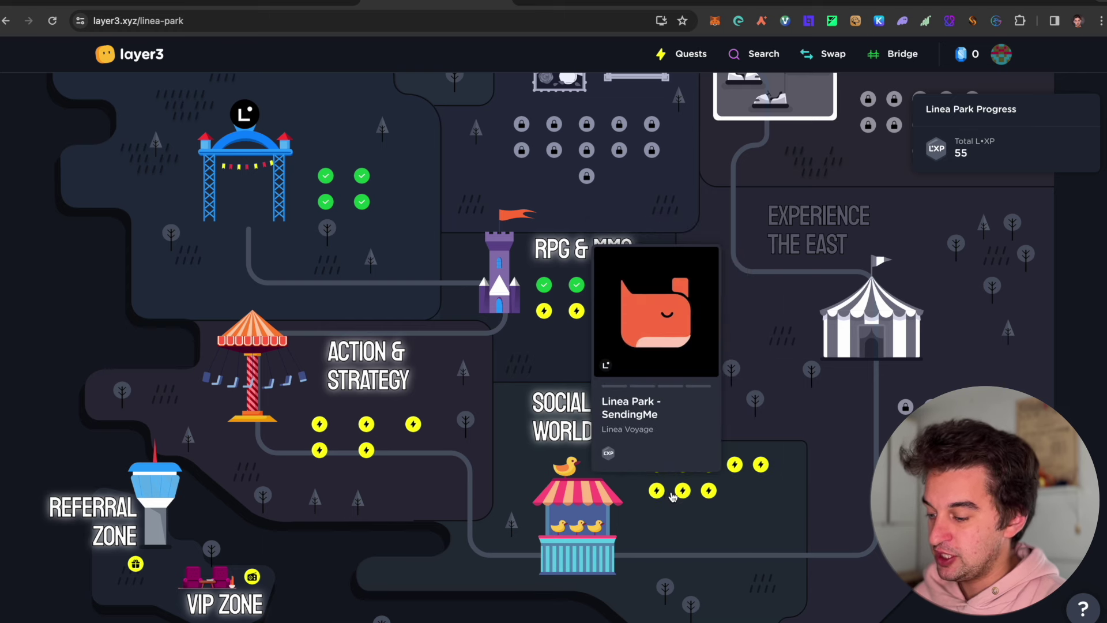
pyautogui.moveTo(319, 426)
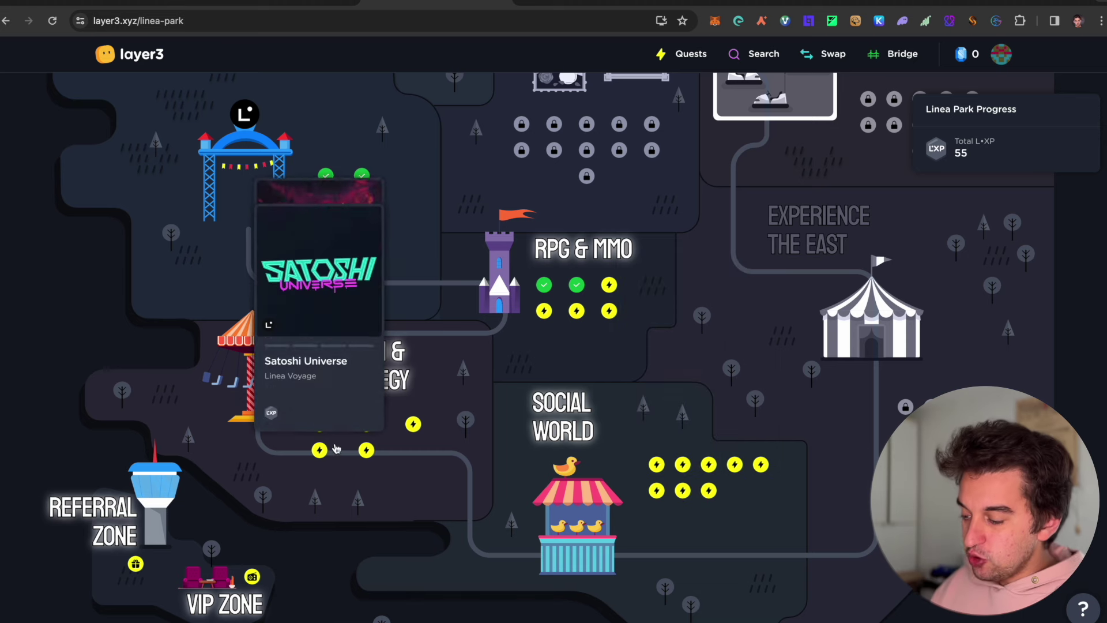
pyautogui.click(320, 425)
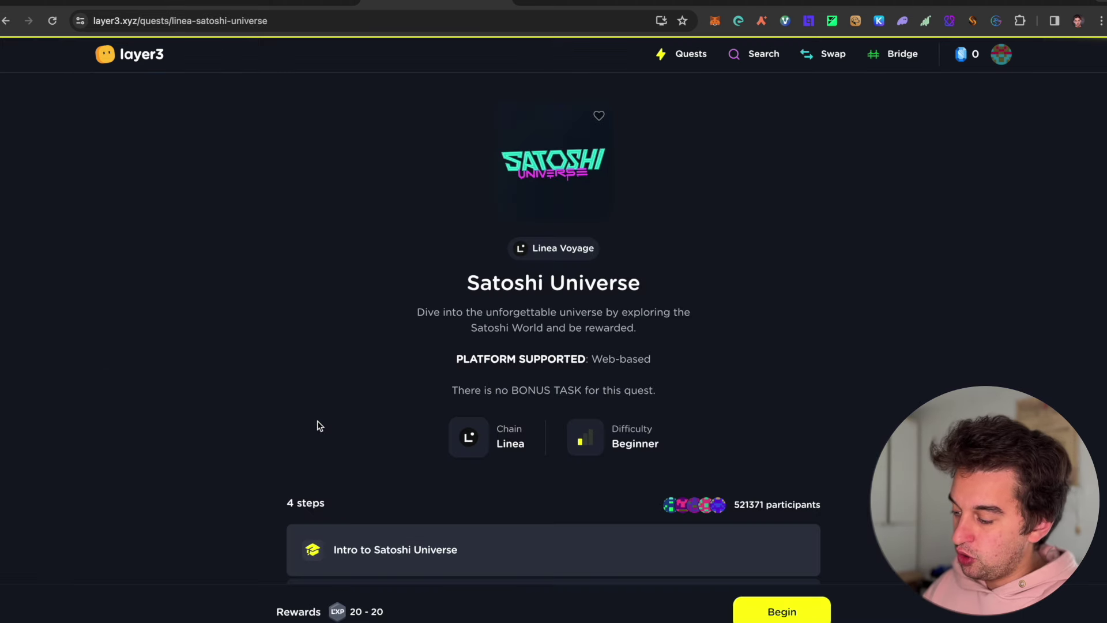
pyautogui.scroll(-3, 434, 378)
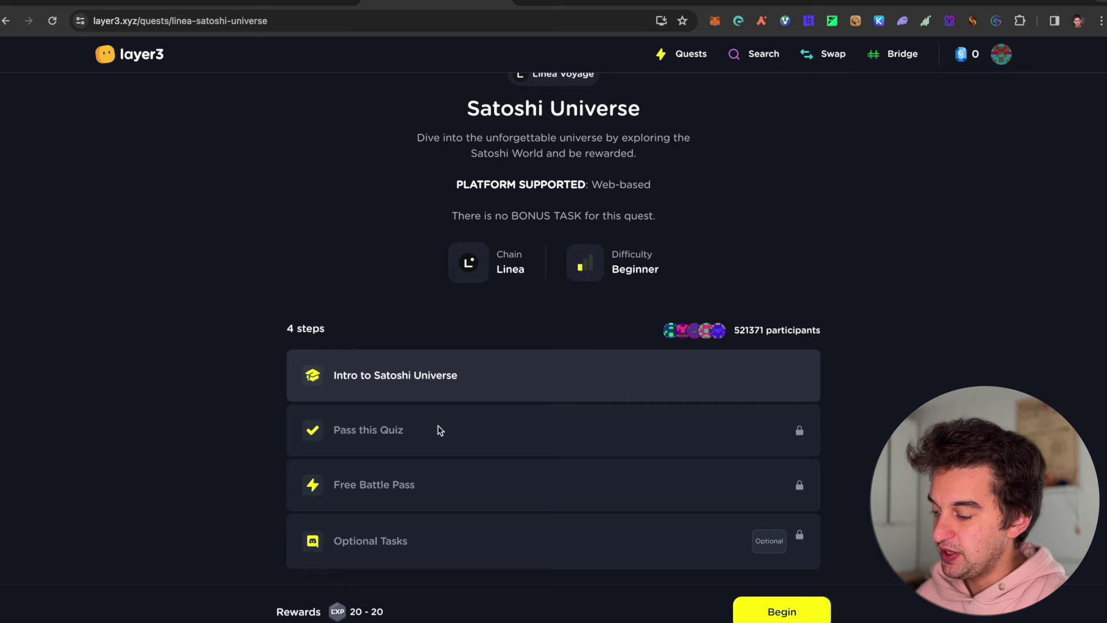
pyautogui.click(780, 612)
# Advance through the intro slides and answer quiz question 1 with the unlocking adventures option.
pyautogui.click(791, 611)
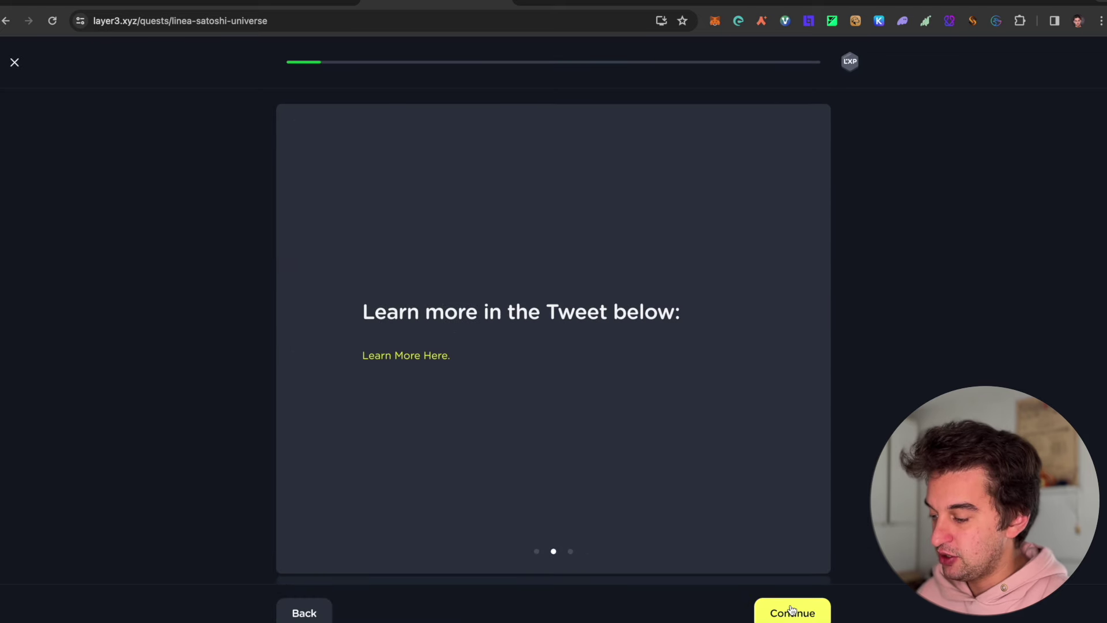
pyautogui.click(791, 611)
pyautogui.click(792, 613)
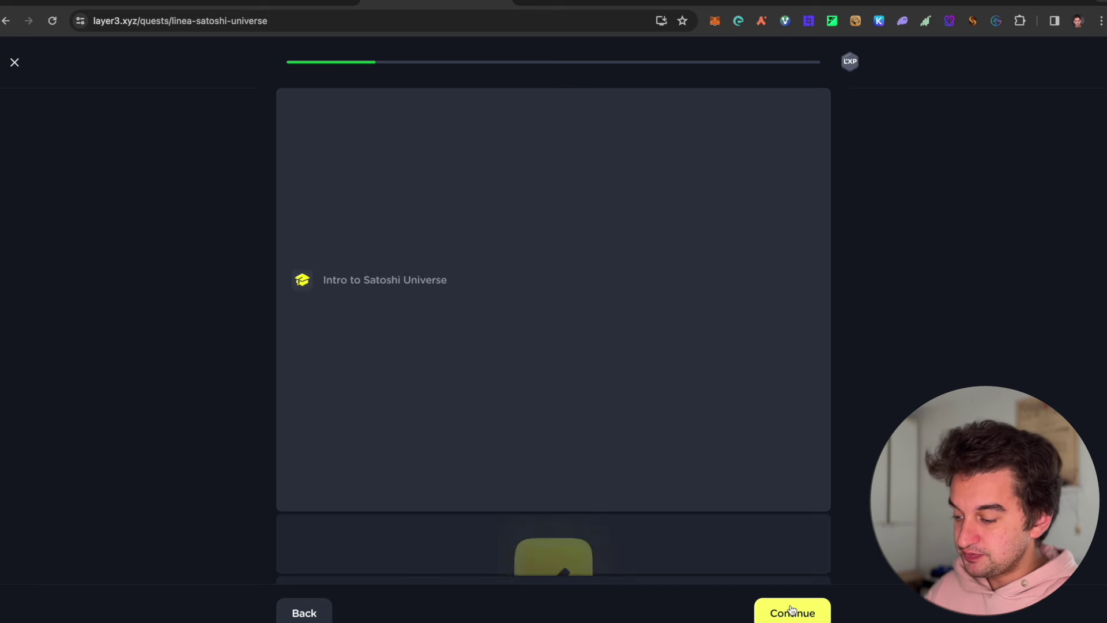
pyautogui.click(793, 615)
pyautogui.click(591, 410)
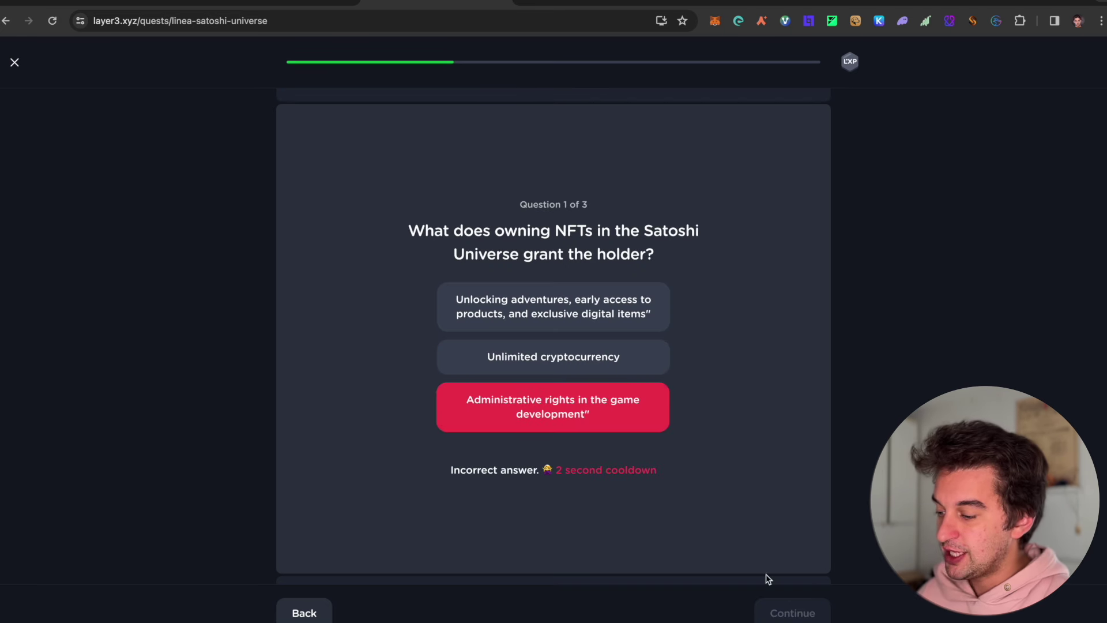
pyautogui.click(616, 310)
pyautogui.click(784, 613)
# Answer OpenSea for question 2 and Every Tuesday for question 3, then continue to Free Battle Pass.
pyautogui.click(611, 328)
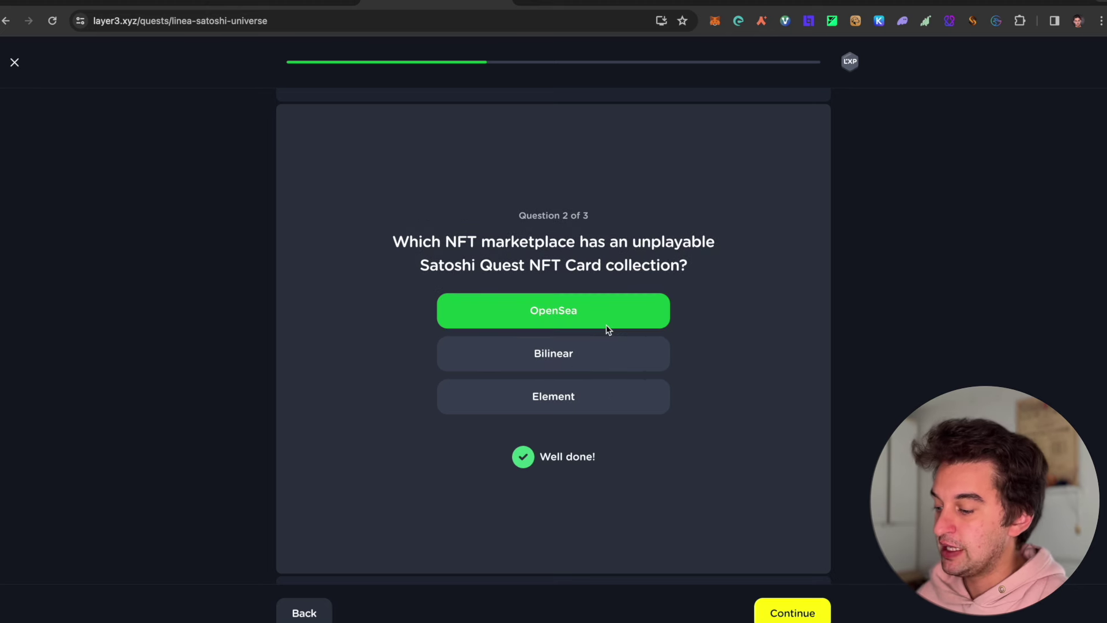
pyautogui.click(774, 606)
pyautogui.click(563, 353)
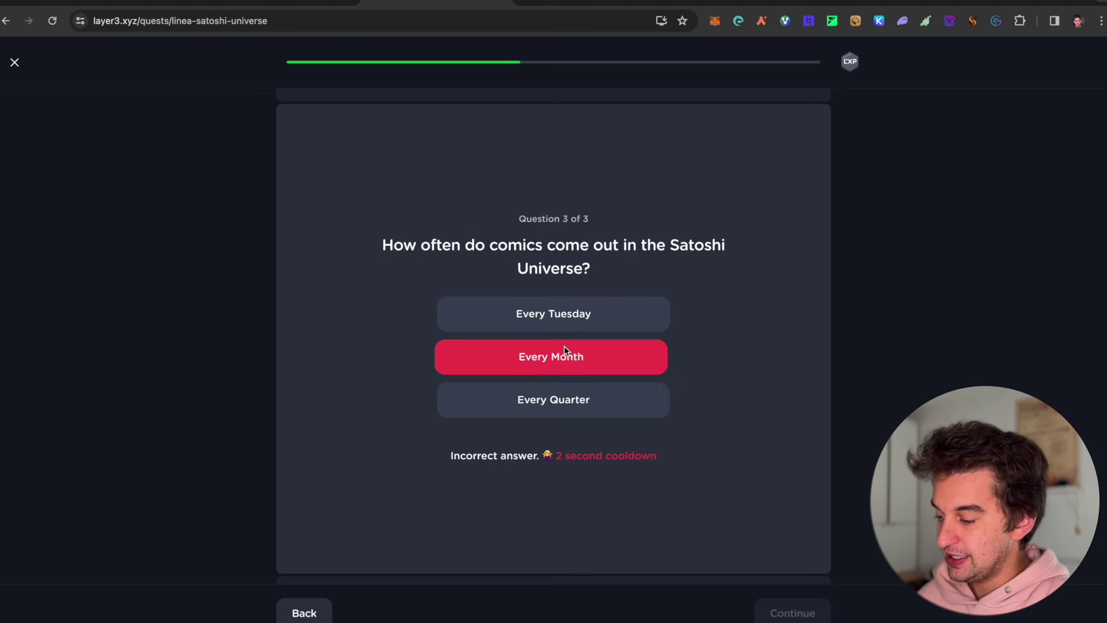
pyautogui.click(609, 409)
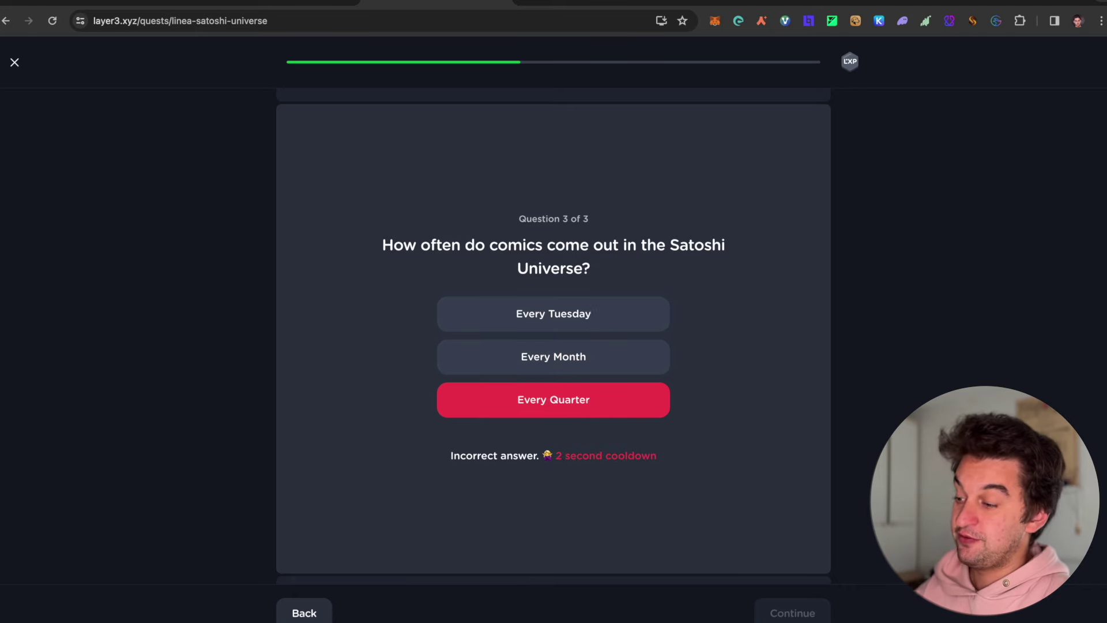
pyautogui.click(609, 319)
pyautogui.click(786, 613)
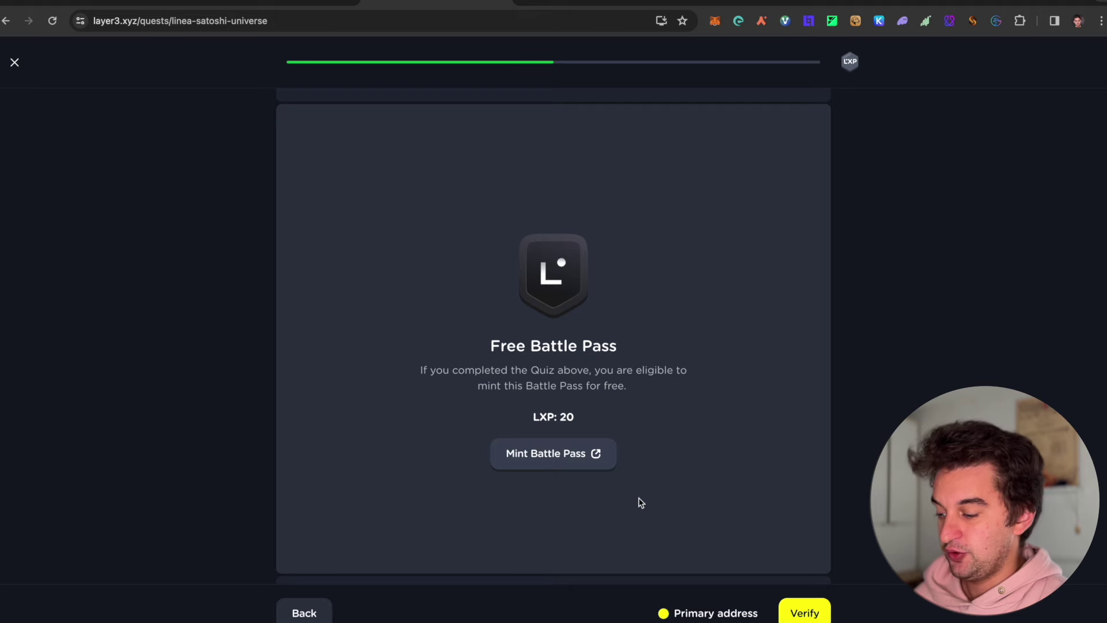
# Connect MetaMask on Omnisea, mint one Satoshi Universe Battle Pass NFT, and return to Layer3.
pyautogui.click(563, 454)
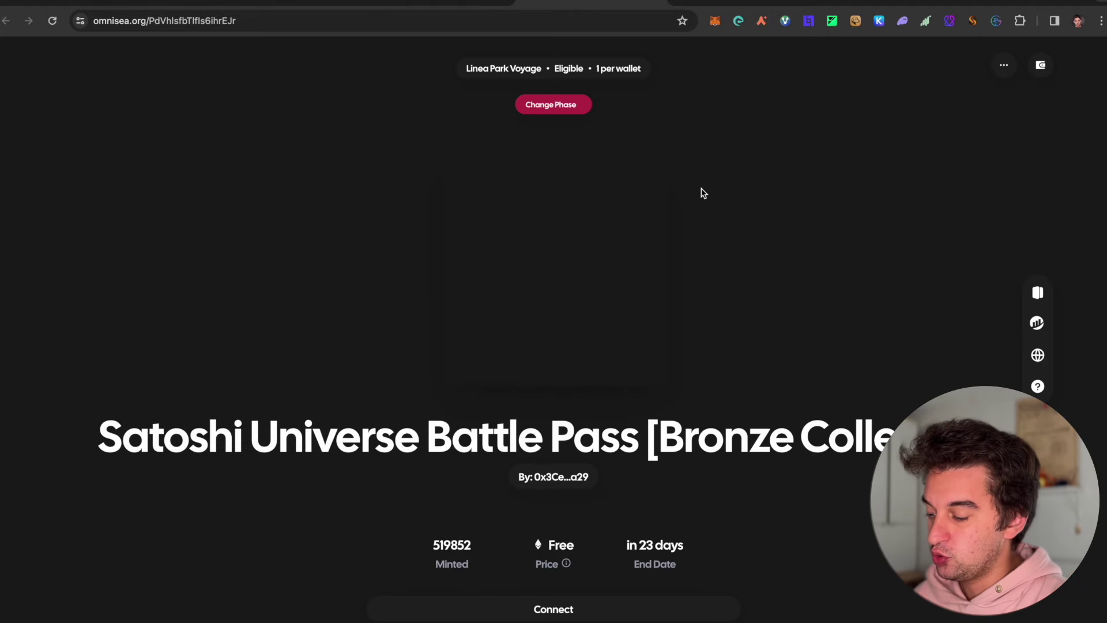
pyautogui.click(592, 616)
pyautogui.click(558, 308)
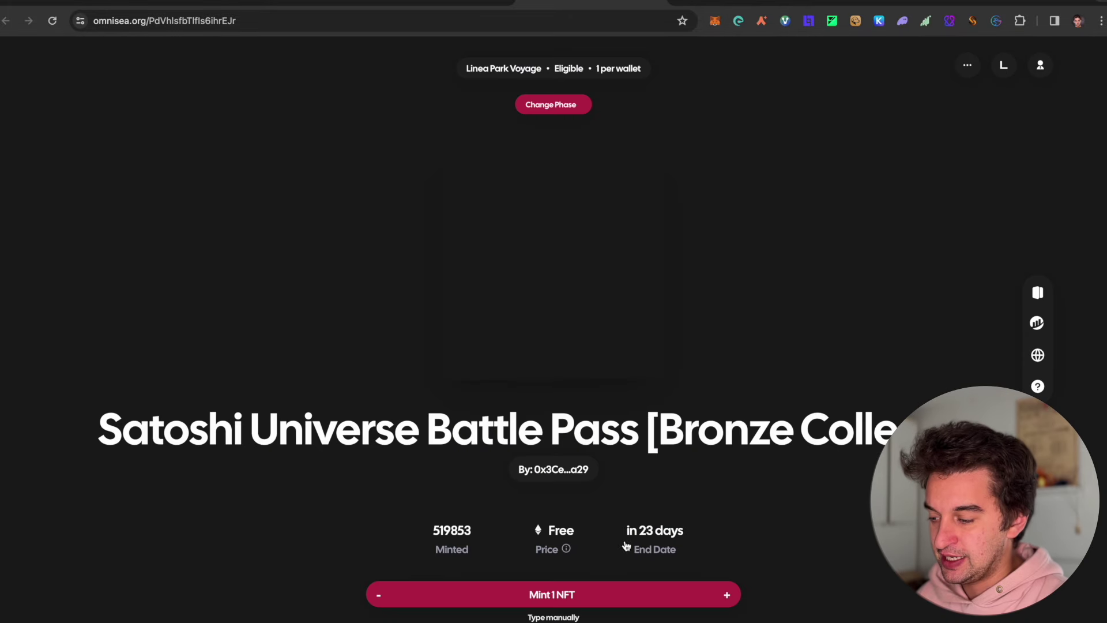
pyautogui.click(625, 596)
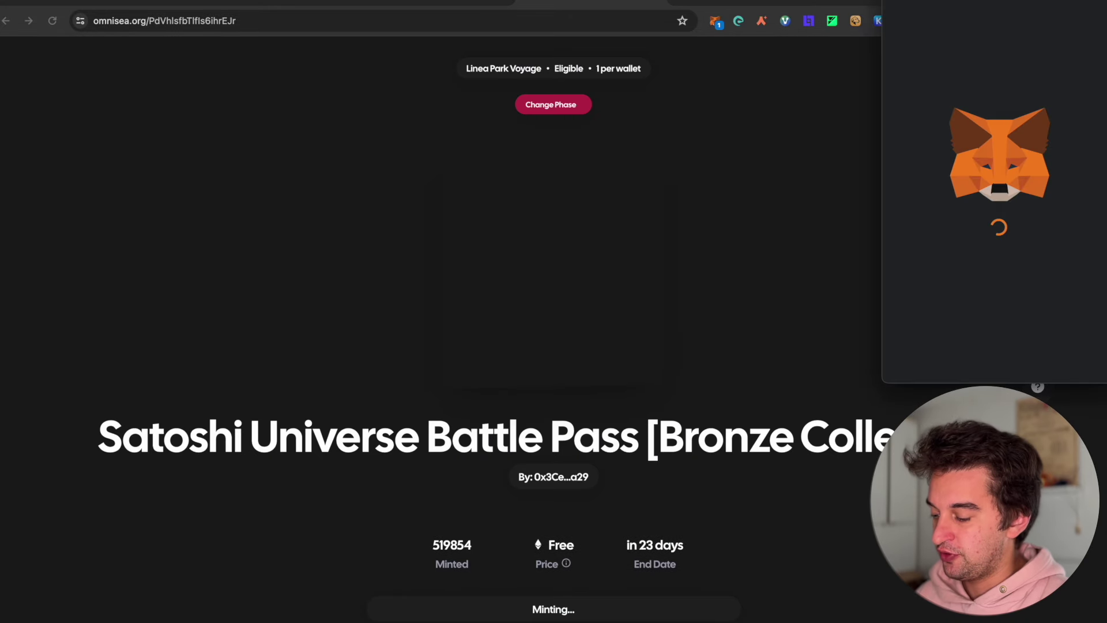
pyautogui.click(1047, 359)
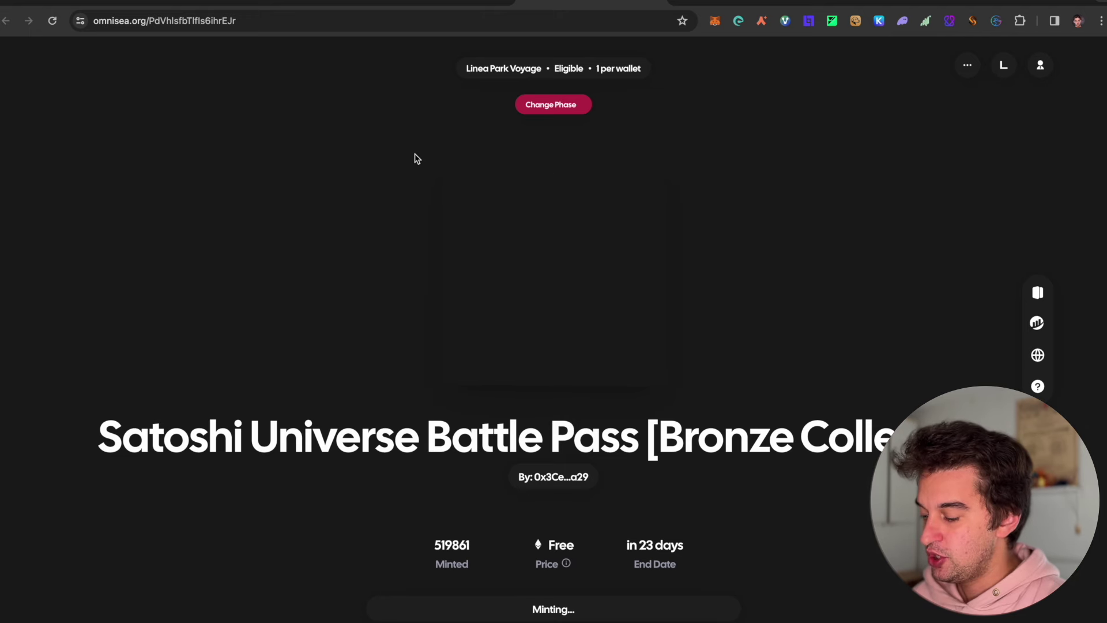
pyautogui.click(410, 6)
# Verify the Satoshi Universe Battle Pass mint and complete the quest, skipping the optional tasks.
pyautogui.click(801, 613)
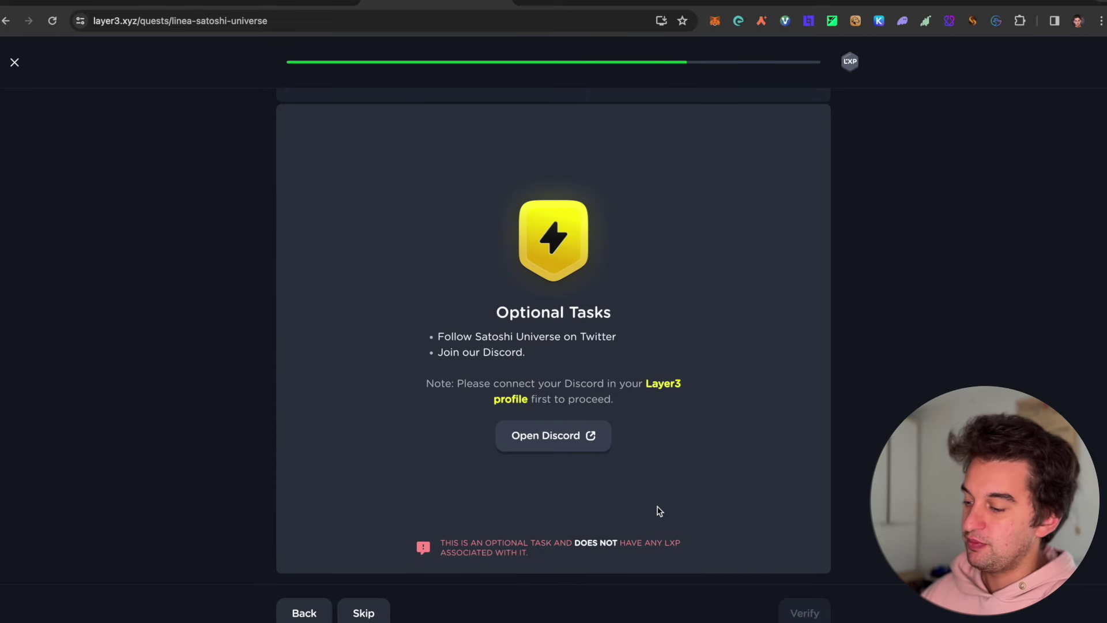
pyautogui.click(364, 611)
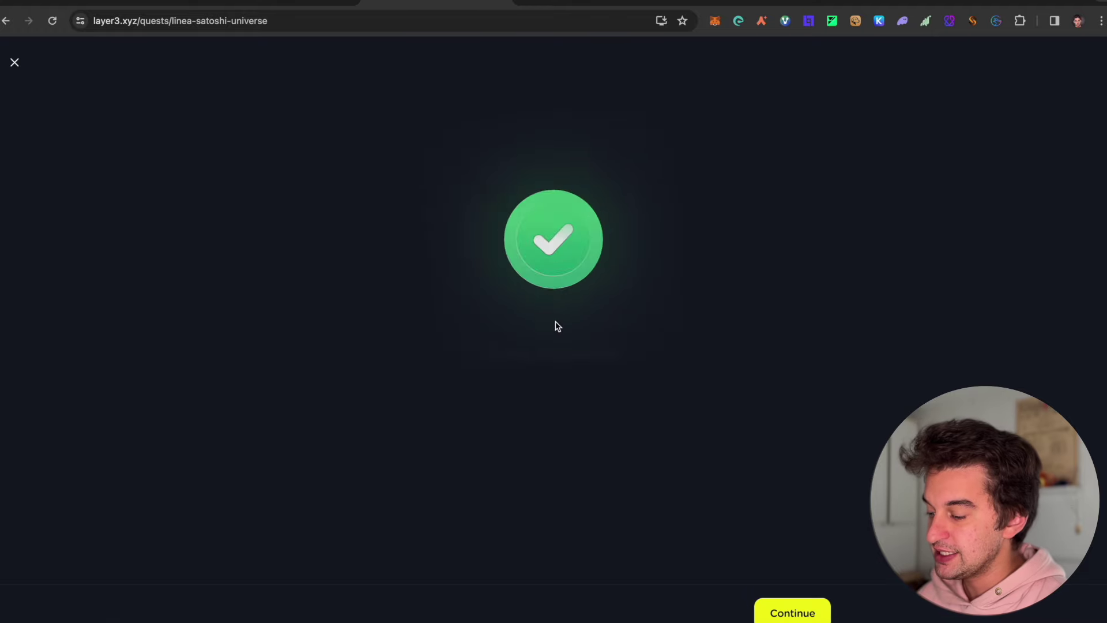
pyautogui.click(793, 615)
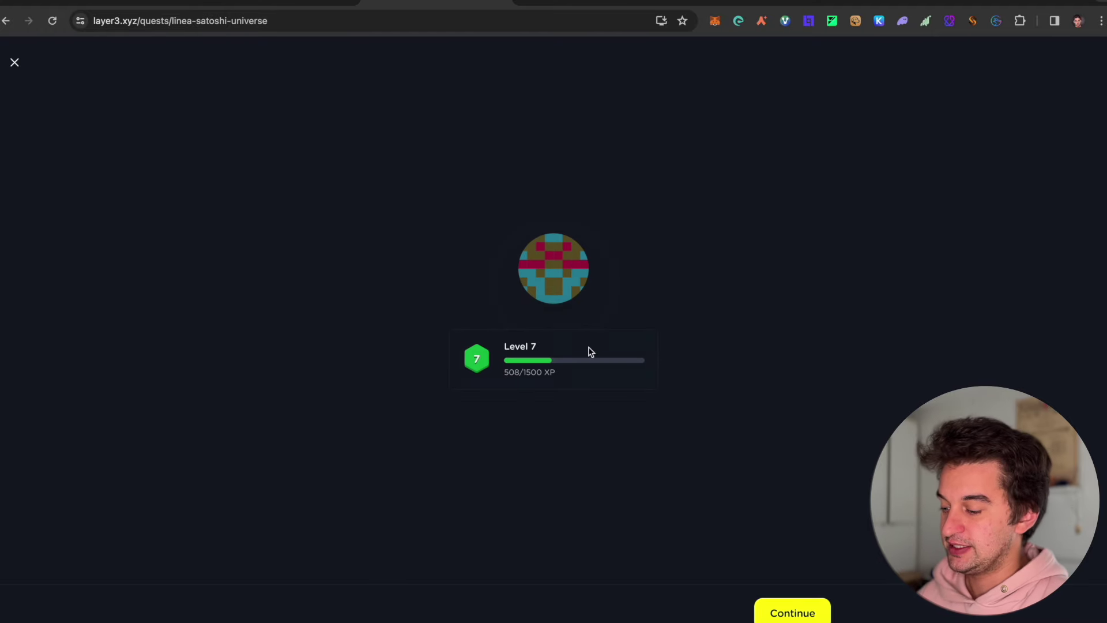
pyautogui.click(806, 613)
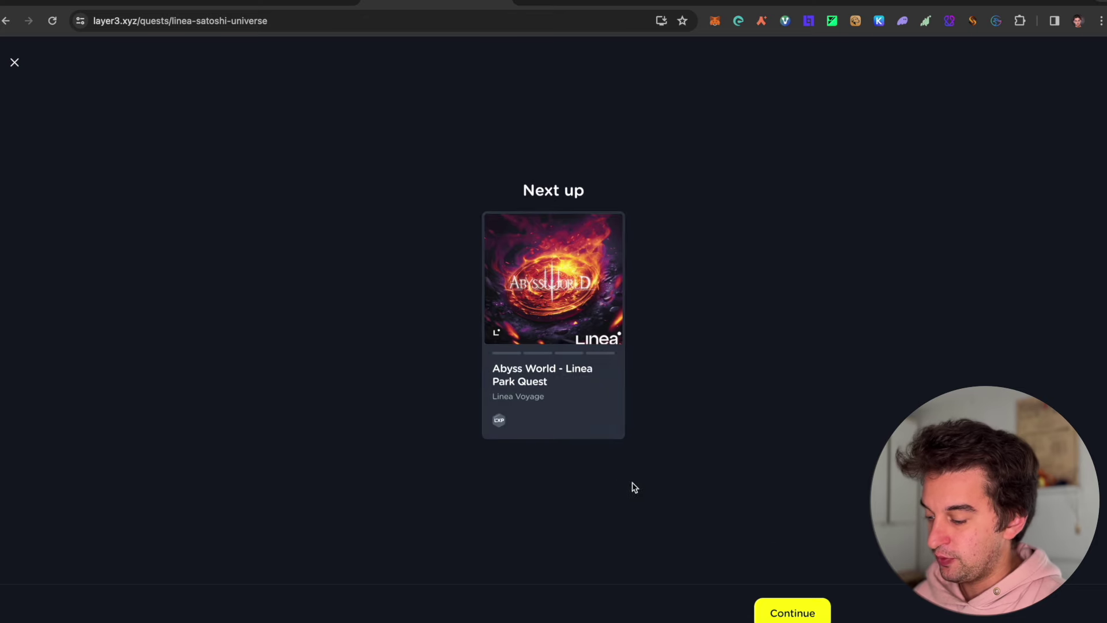
# Start the Abyss World quest, view its overview, then return to the Omnisea mint page.
pyautogui.click(782, 615)
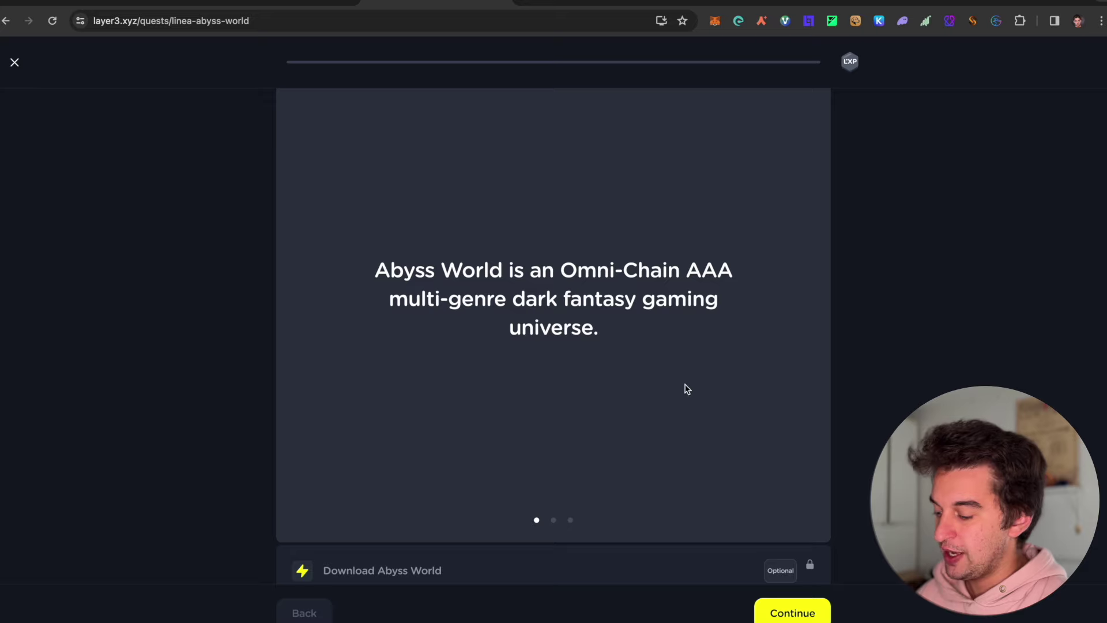
pyautogui.click(14, 64)
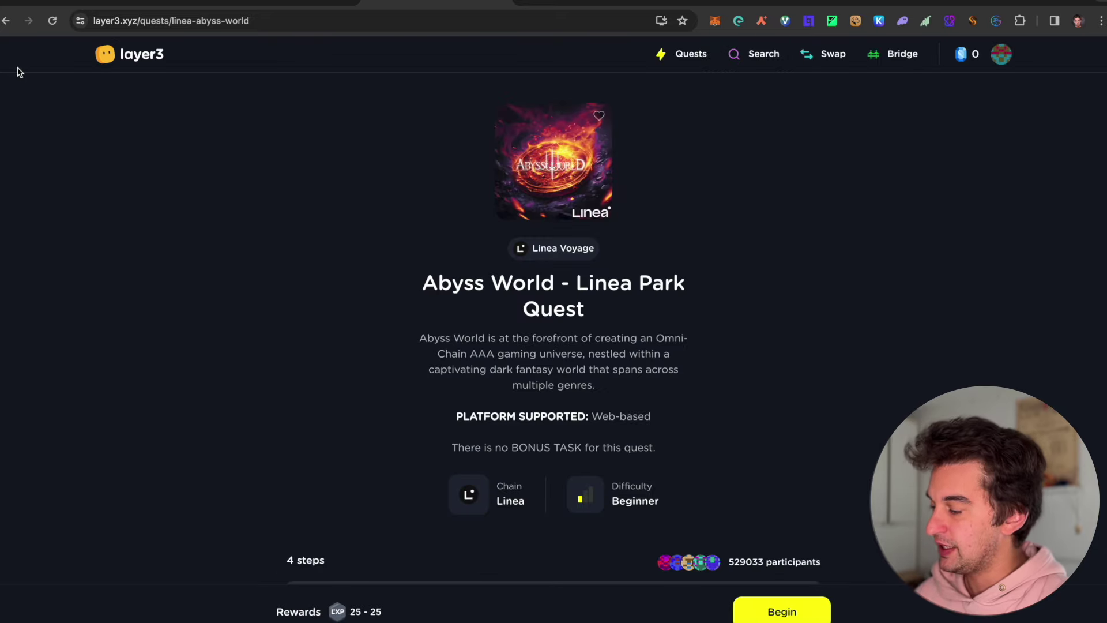
pyautogui.click(497, 2)
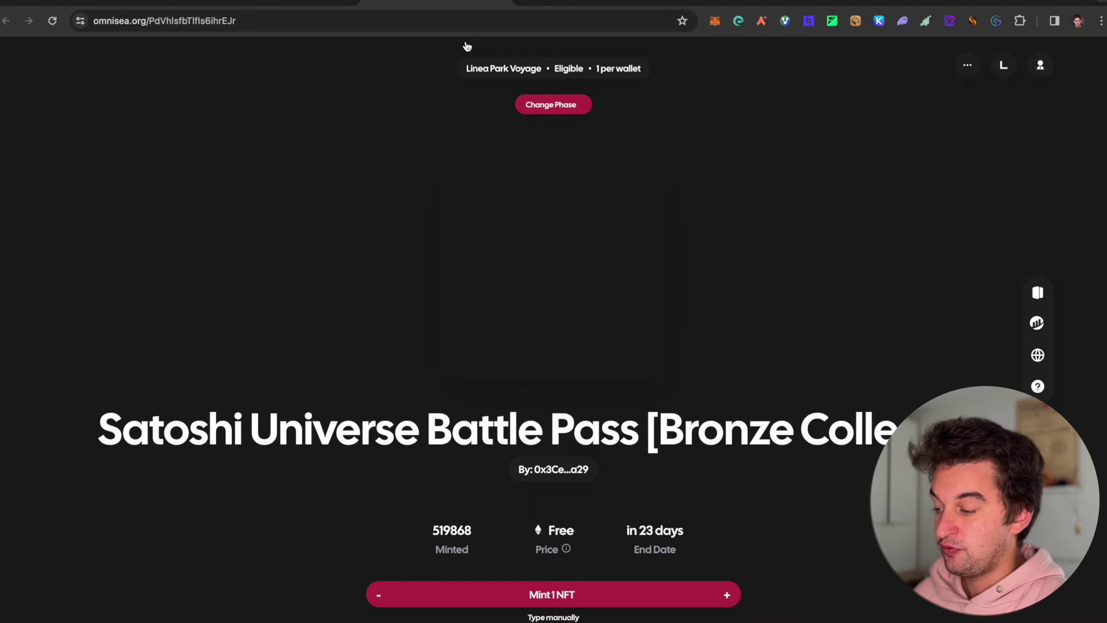
# Show the Gitcoin Passport stamps dashboard with its 20.75 humanity score and bring up MetaMask.
pyautogui.click(283, 2)
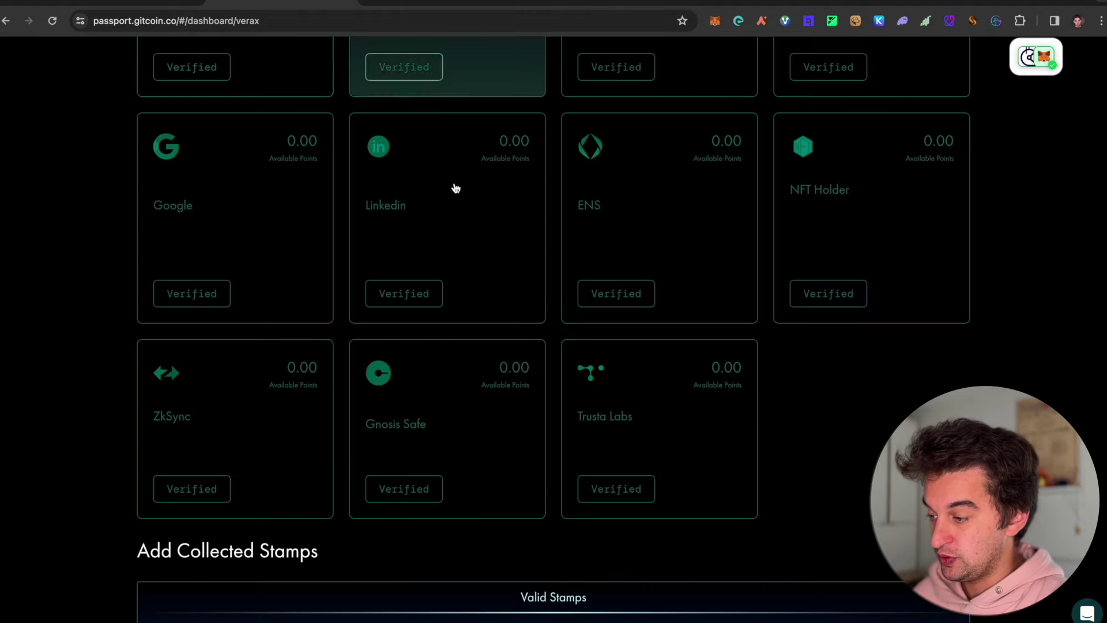
pyautogui.scroll(15, 421, 129)
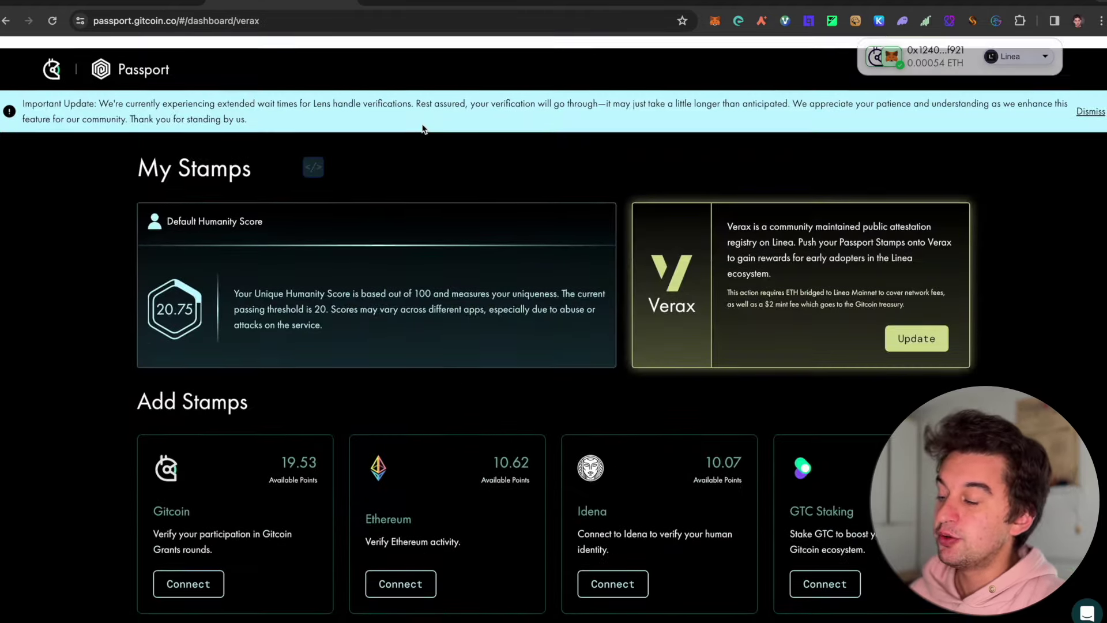
pyautogui.click(716, 20)
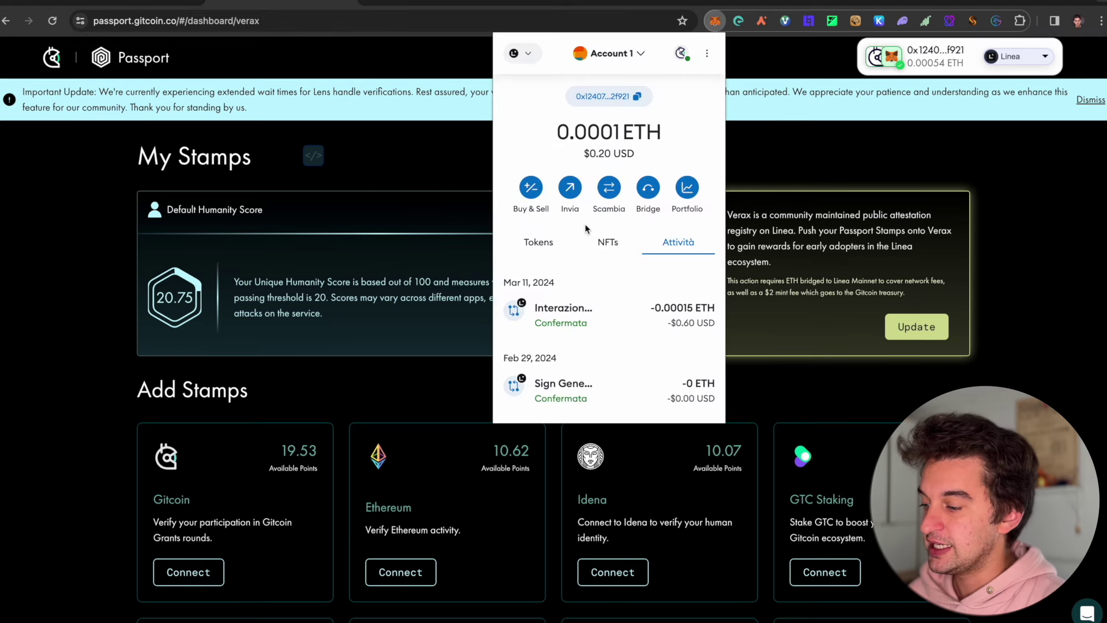
# List MetaMask's tokens to confirm 1470 LXP and 0.0001 ETH, cancelling the token import.
pyautogui.click(542, 248)
pyautogui.scroll(-1, 608, 323)
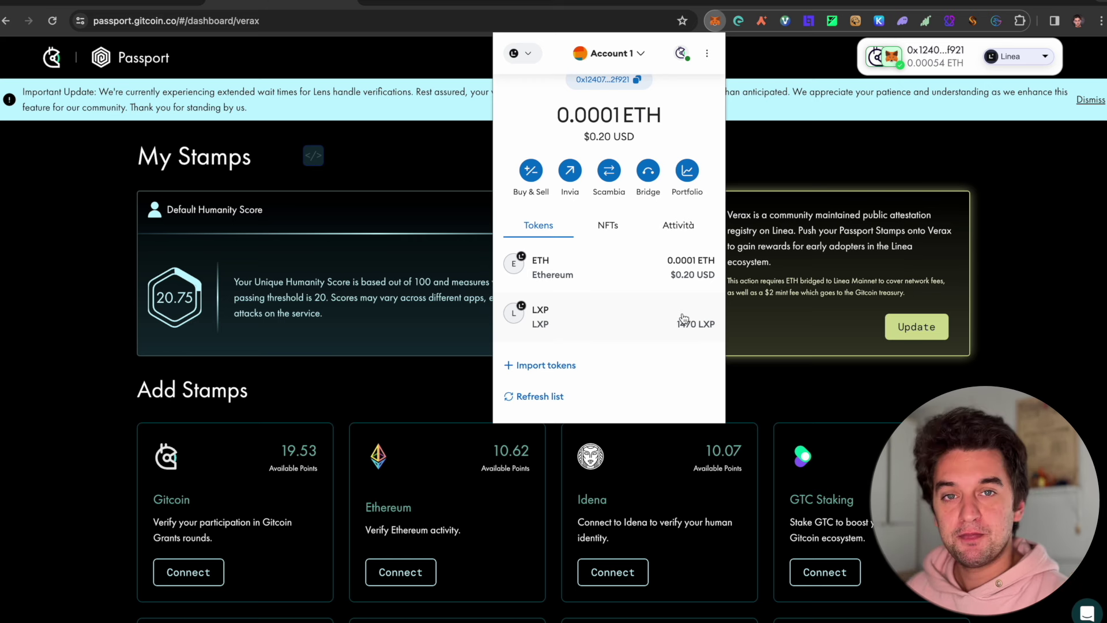
pyautogui.click(571, 364)
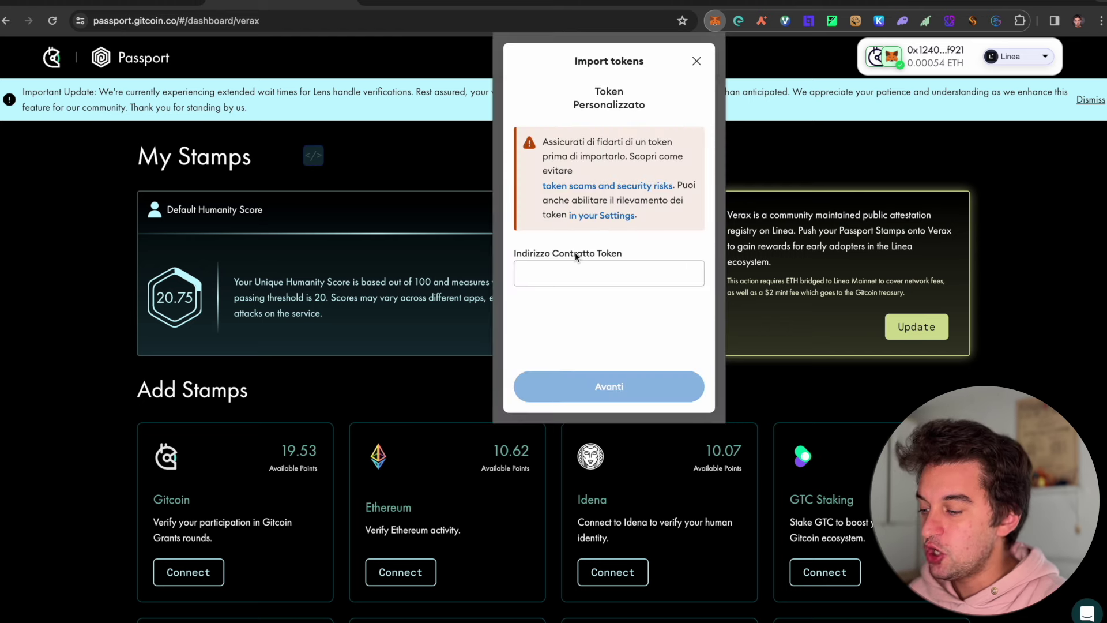
pyautogui.click(697, 60)
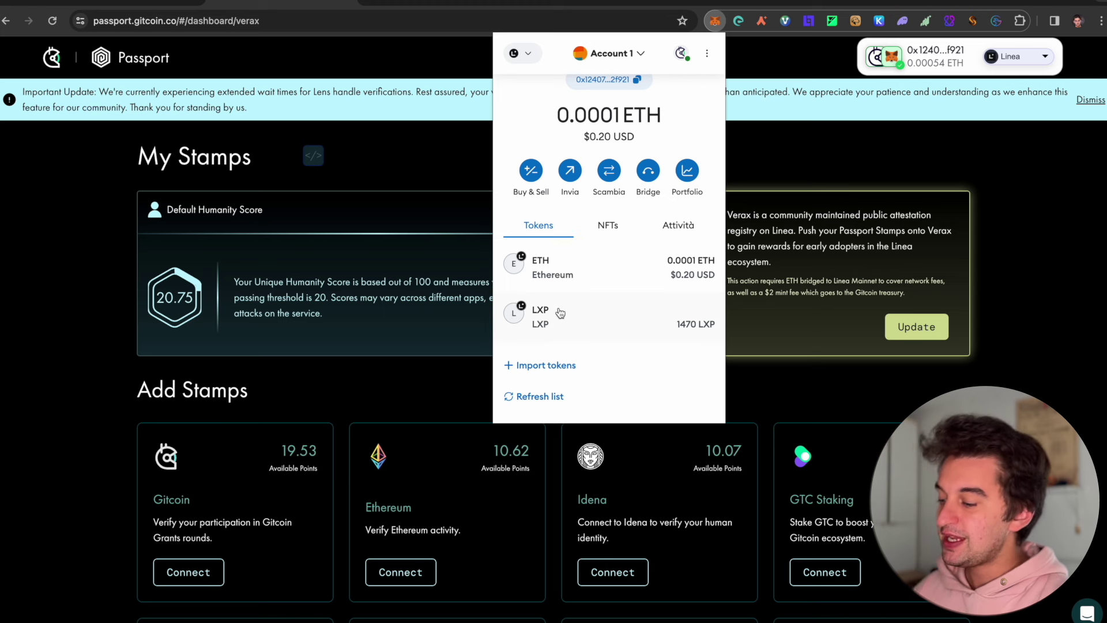